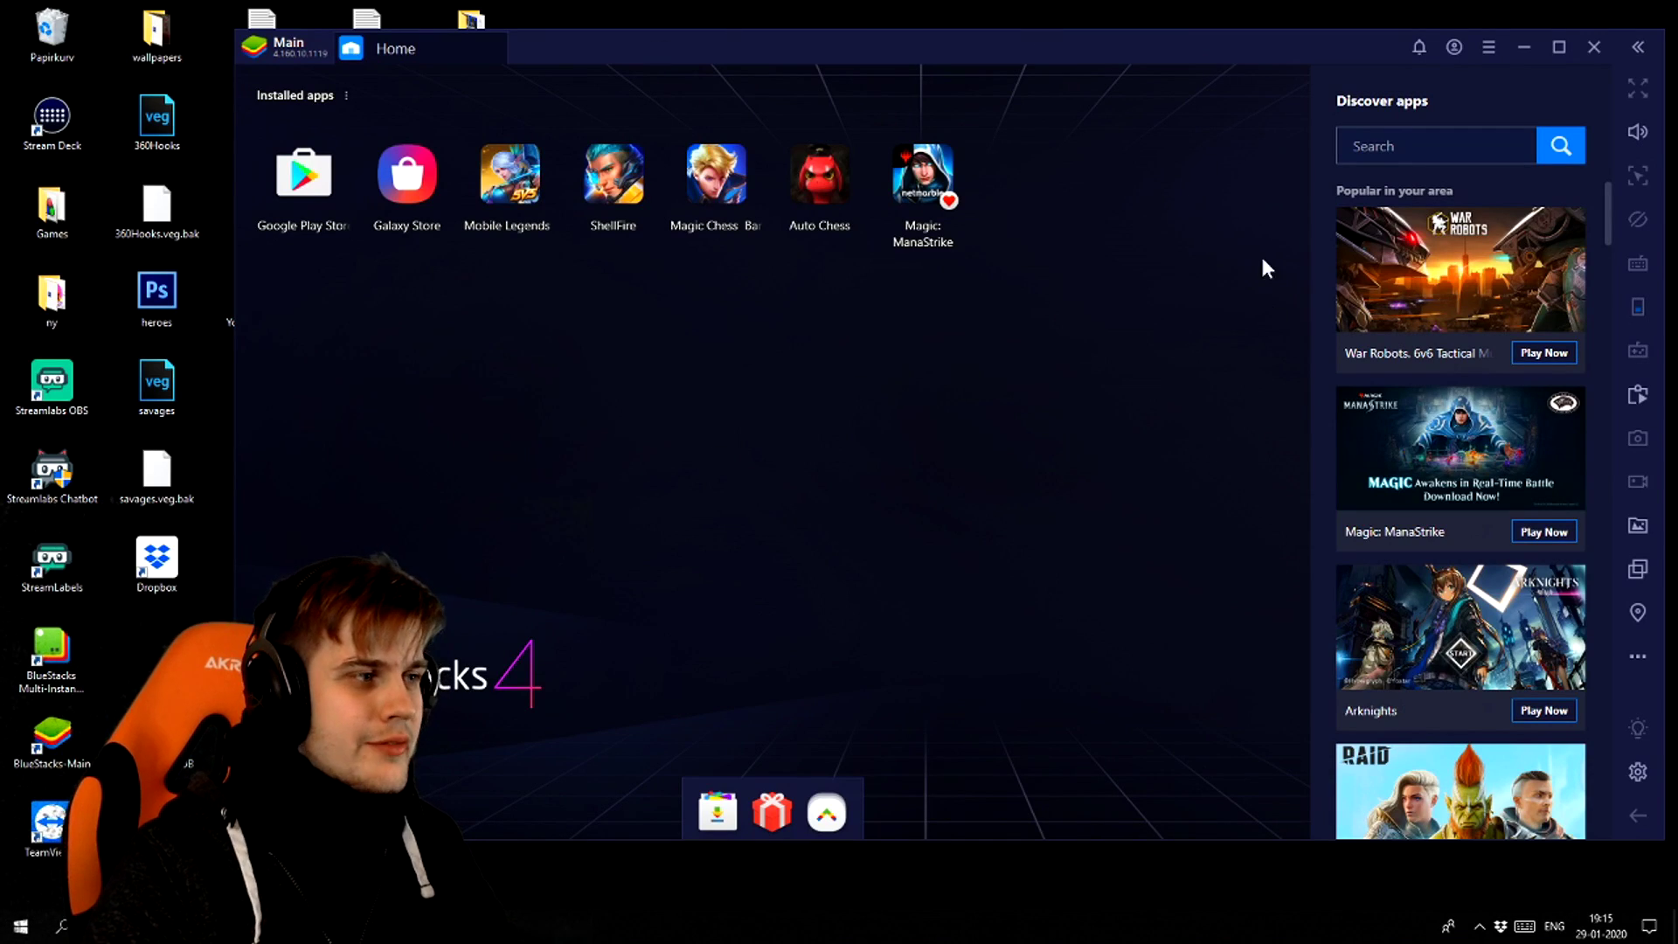
Step: Search the Play Store for Mobile Legends, then return to the home screen
{"action": "left_click", "coordinate": [315, 188]}
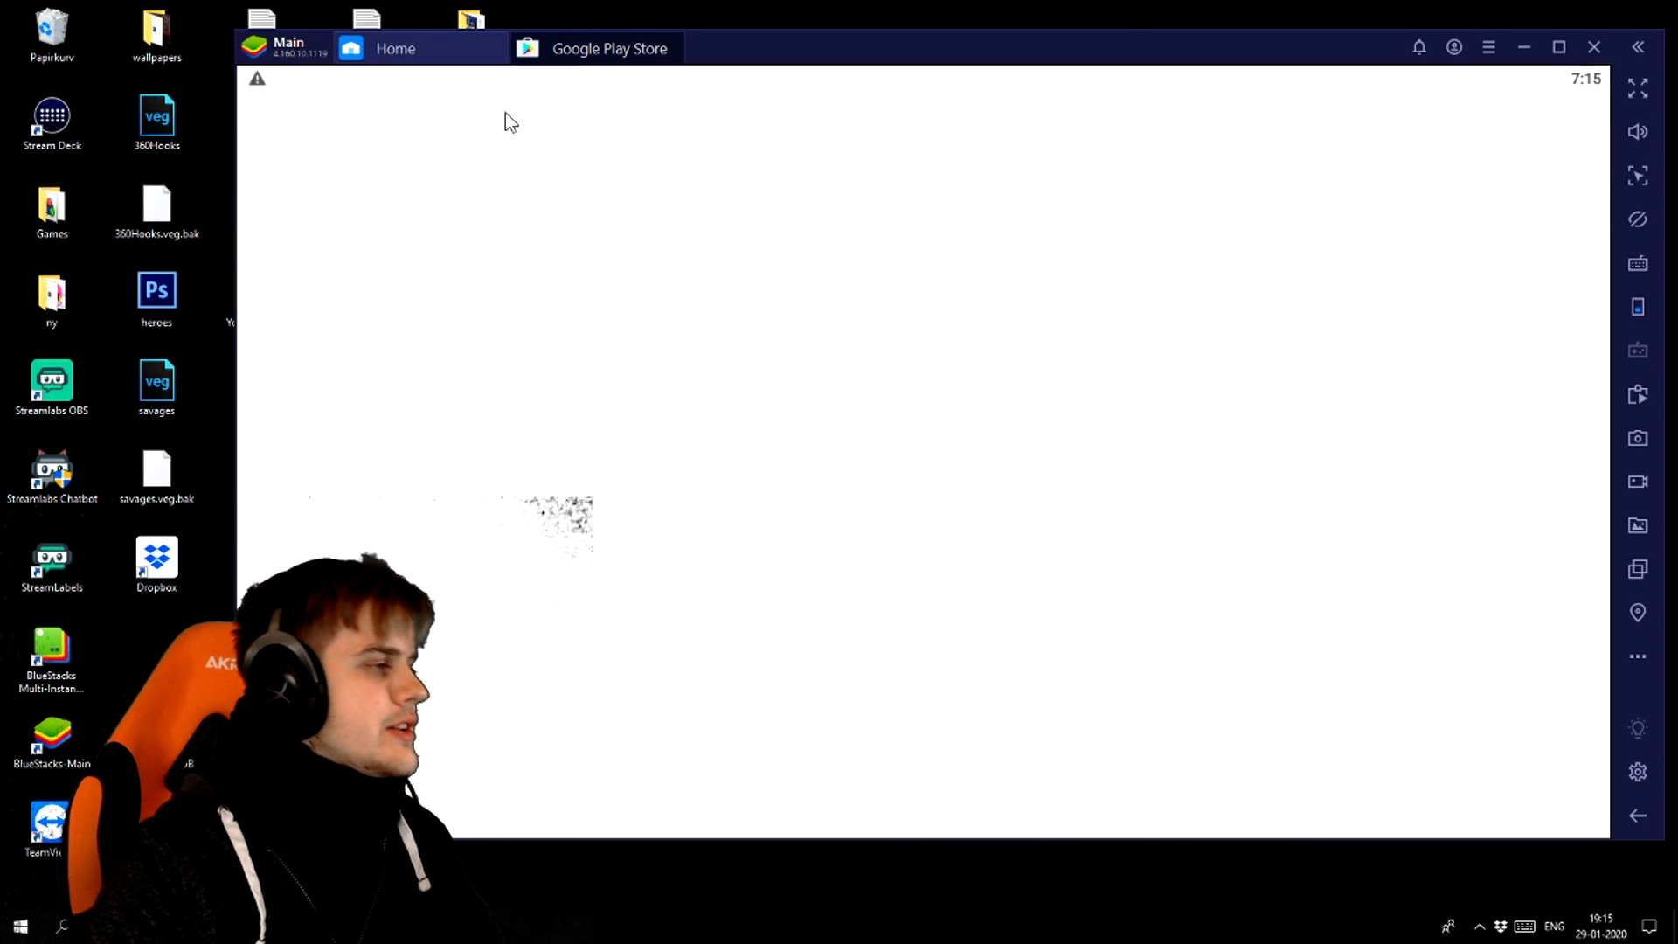
{"action": "left_click", "coordinate": [617, 138]}
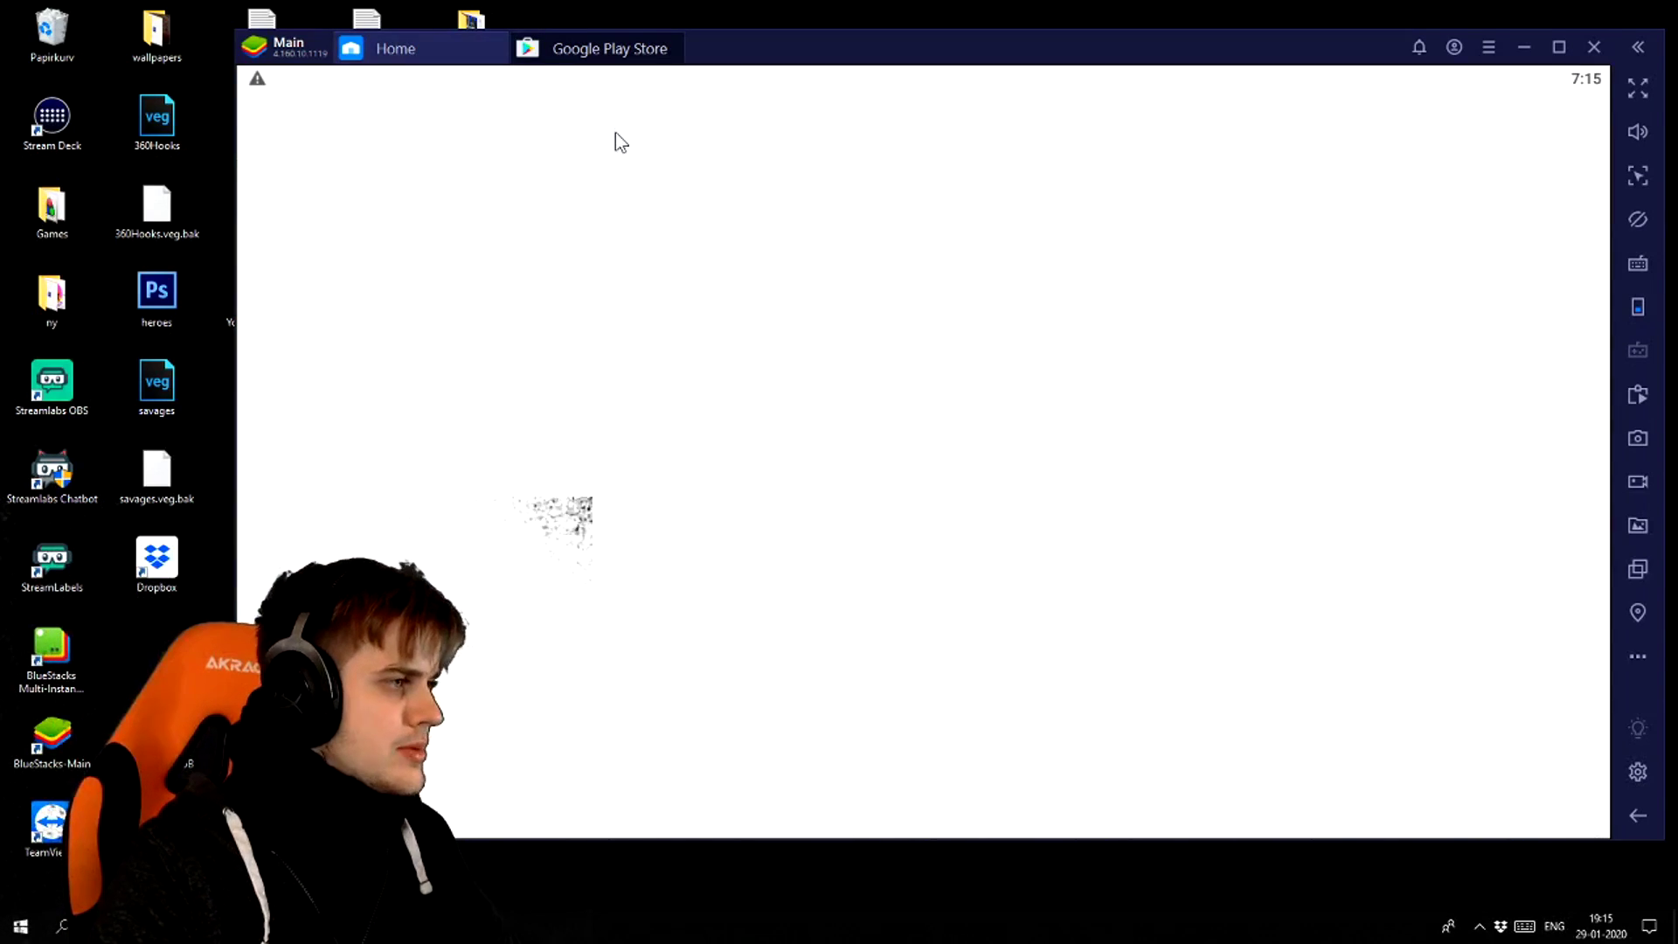
{"action": "type", "text": "mobile l"}
{"action": "key", "text": "Down"}
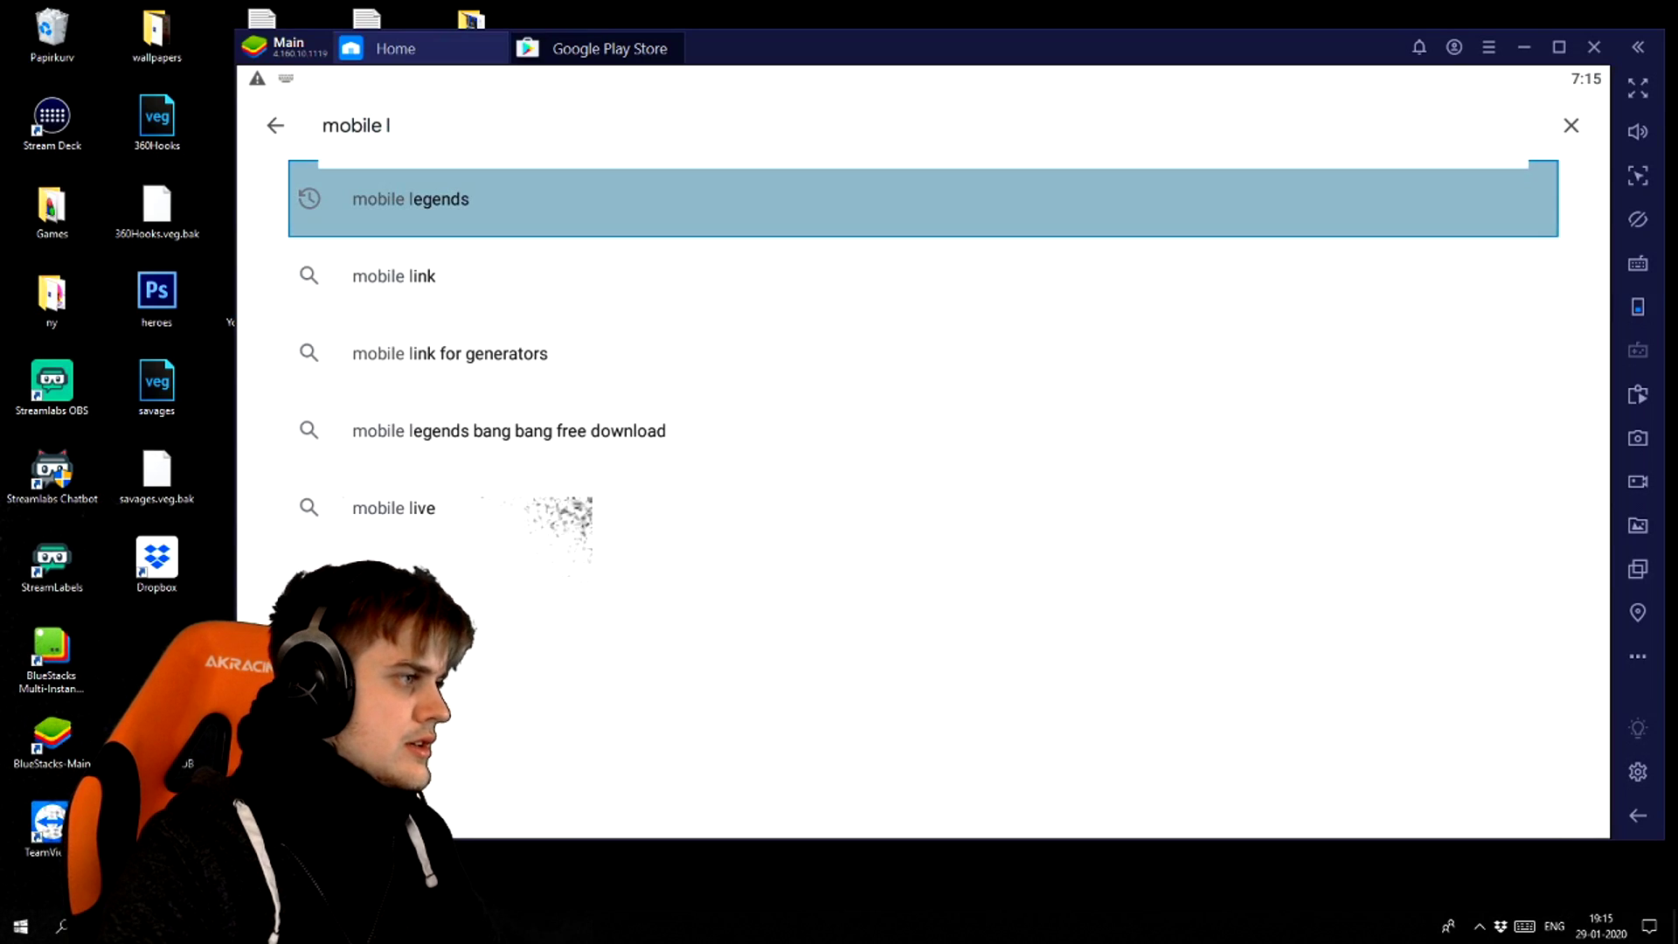
{"action": "key", "text": "Return"}
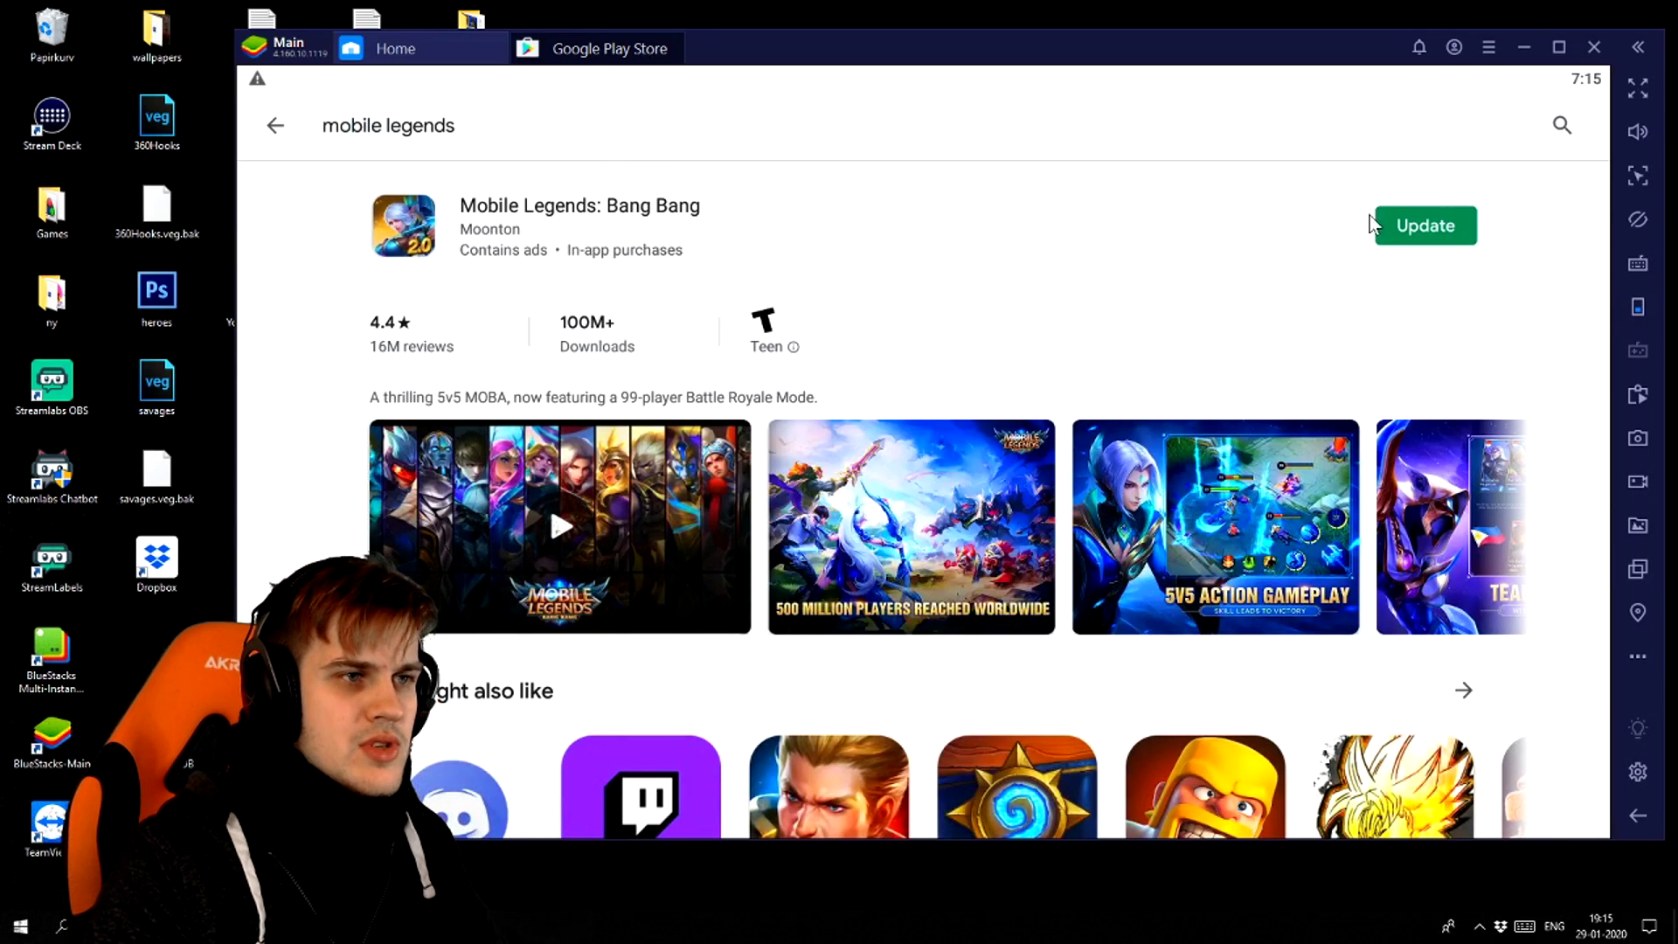
{"action": "left_click", "coordinate": [678, 39]}
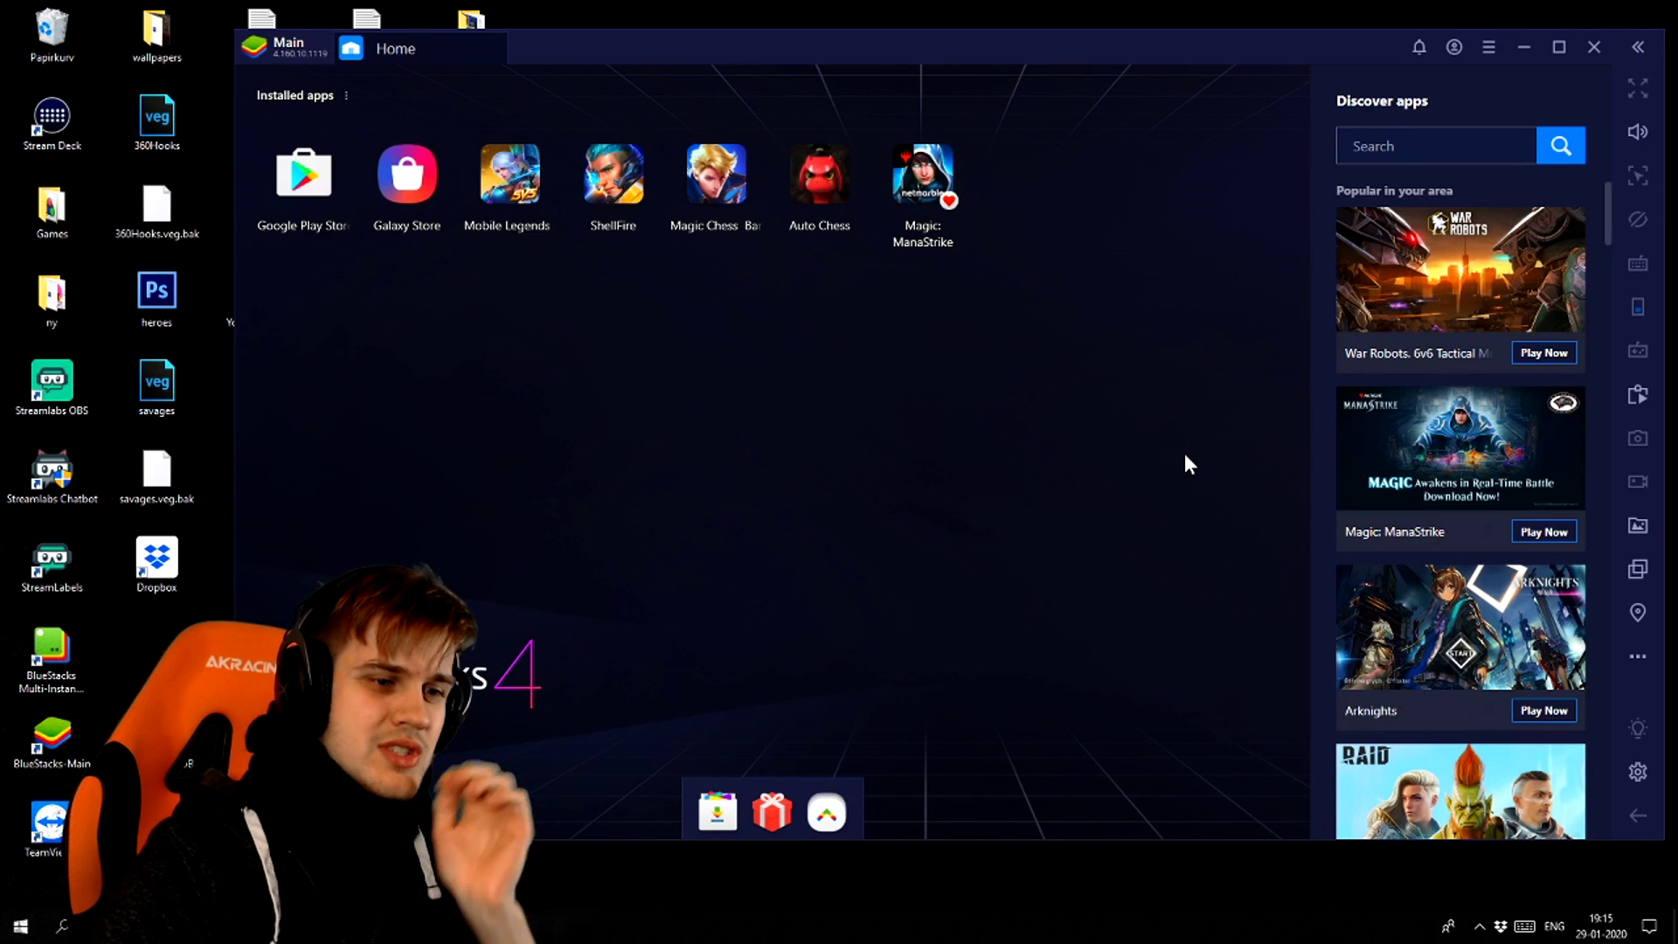
Step: Check the emulator notifications and open the BlueStacks Settings window
{"action": "left_click", "coordinate": [1417, 49]}
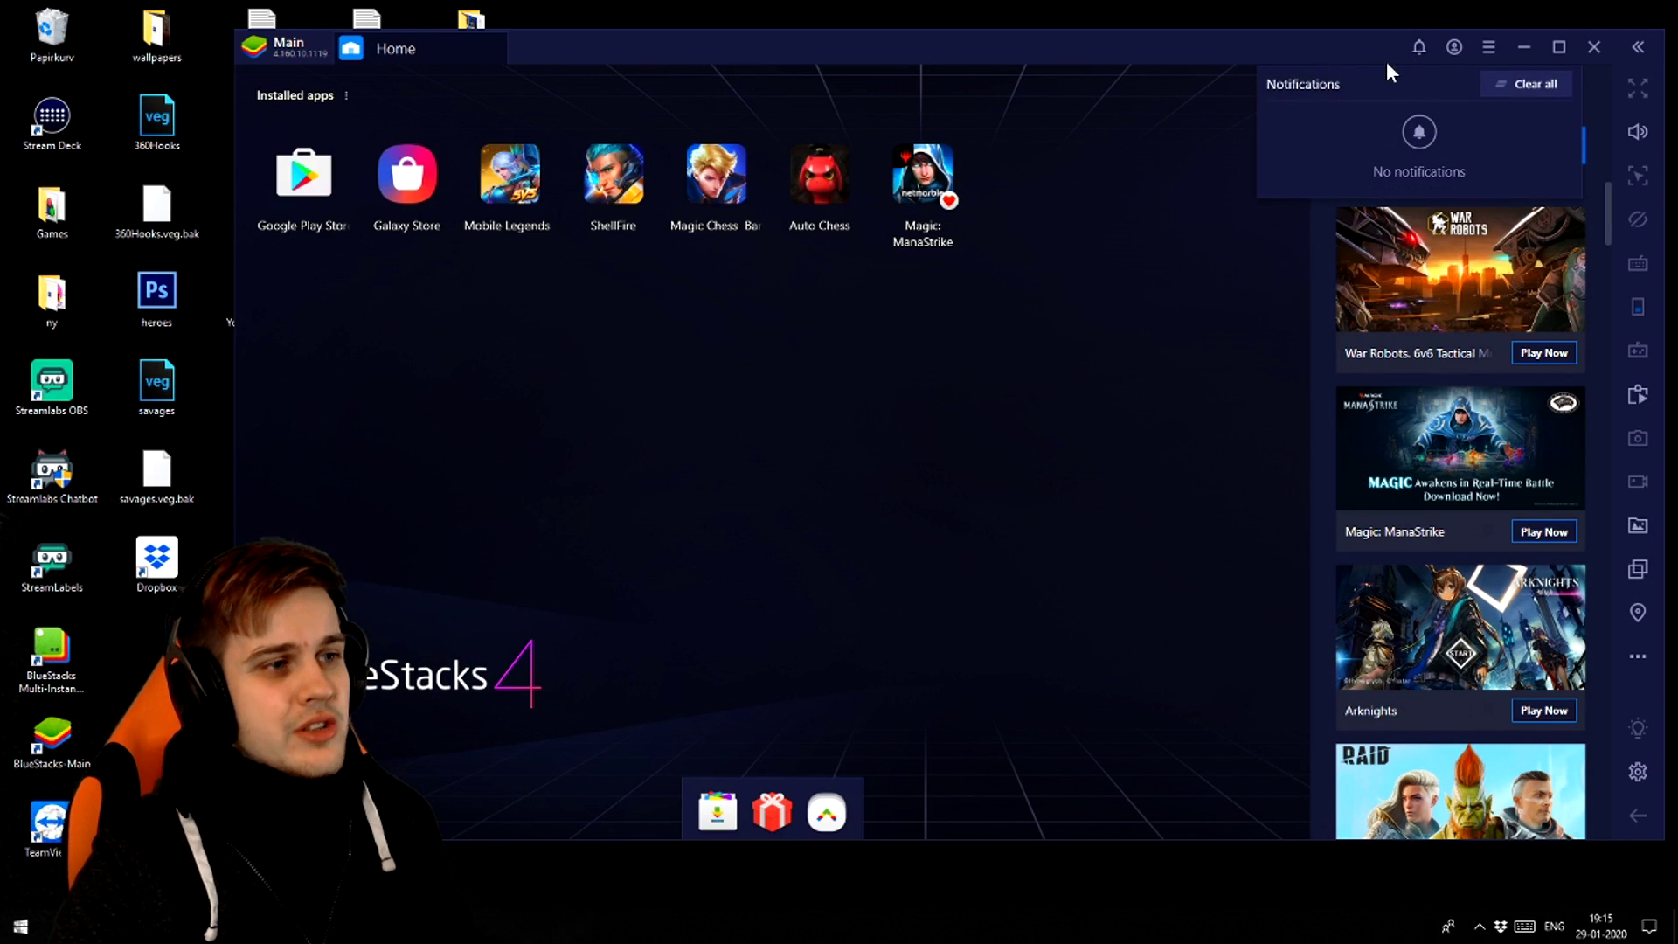
{"action": "left_click", "coordinate": [1150, 323]}
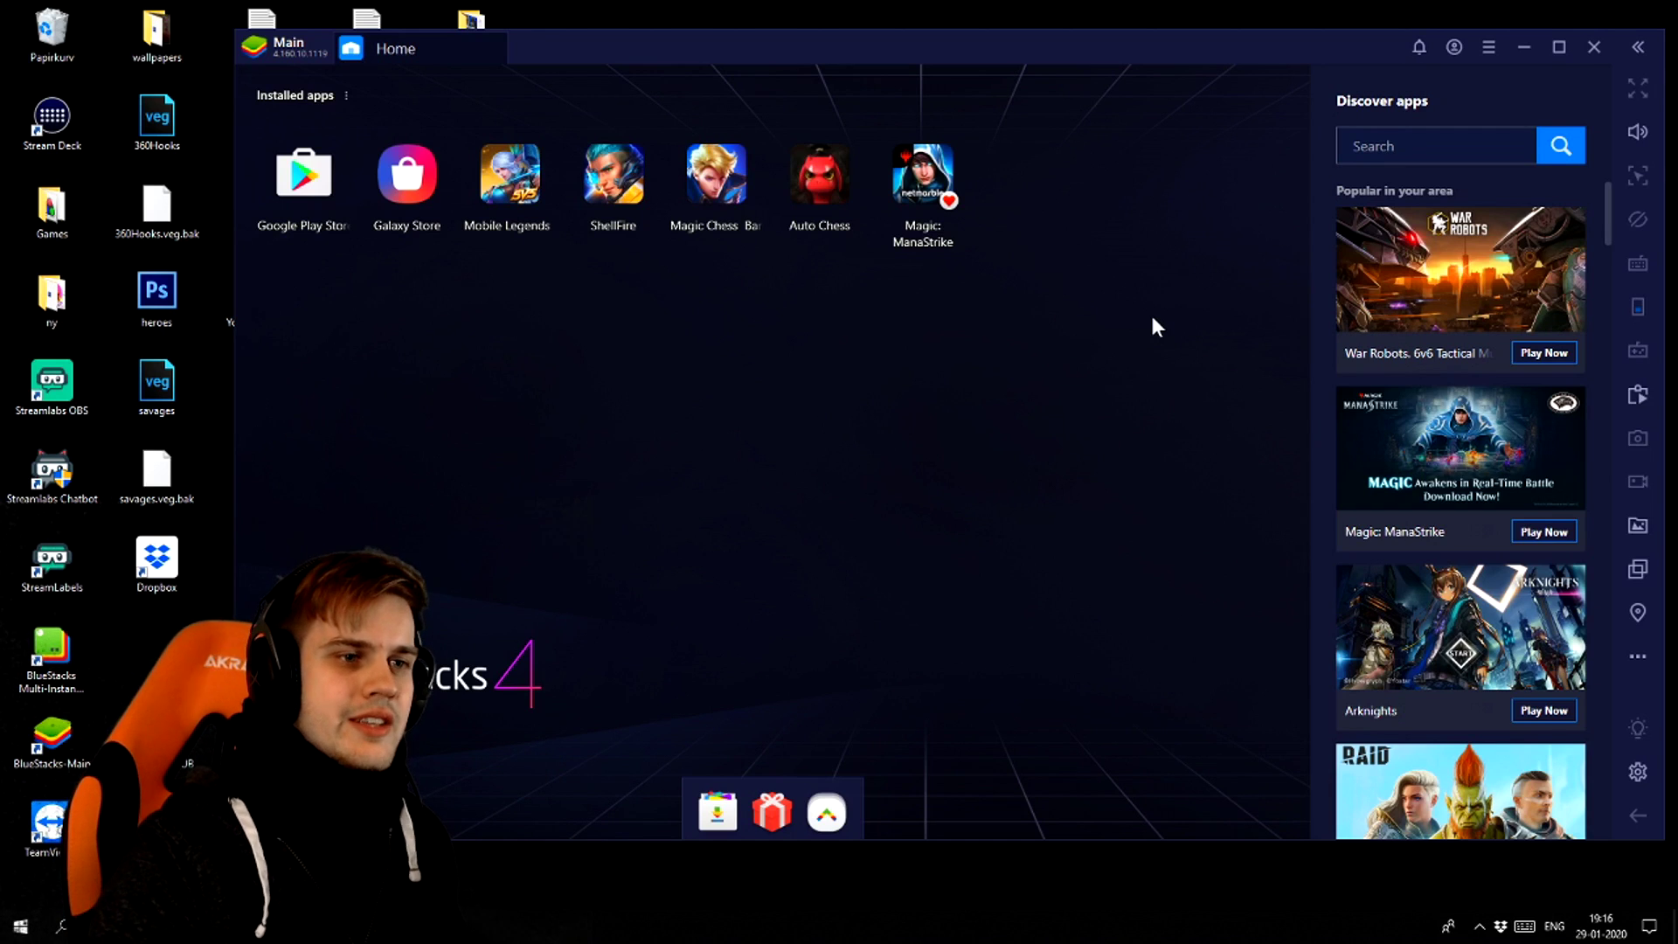
{"action": "left_click", "coordinate": [1637, 772]}
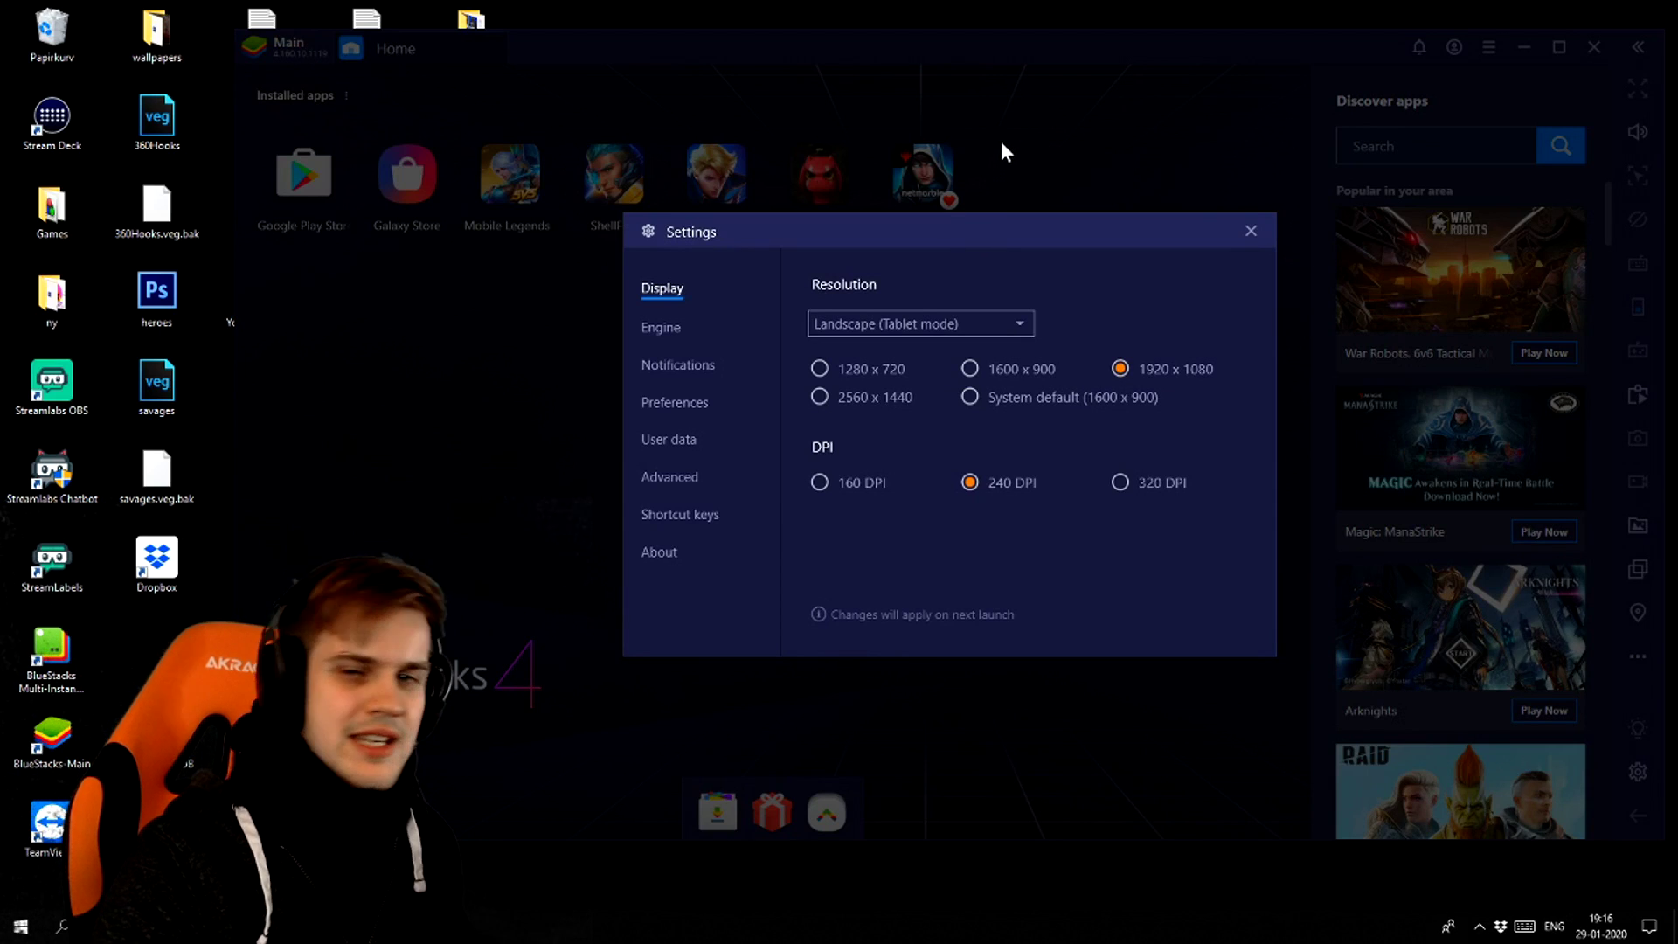
{"action": "left_click", "coordinate": [1250, 233]}
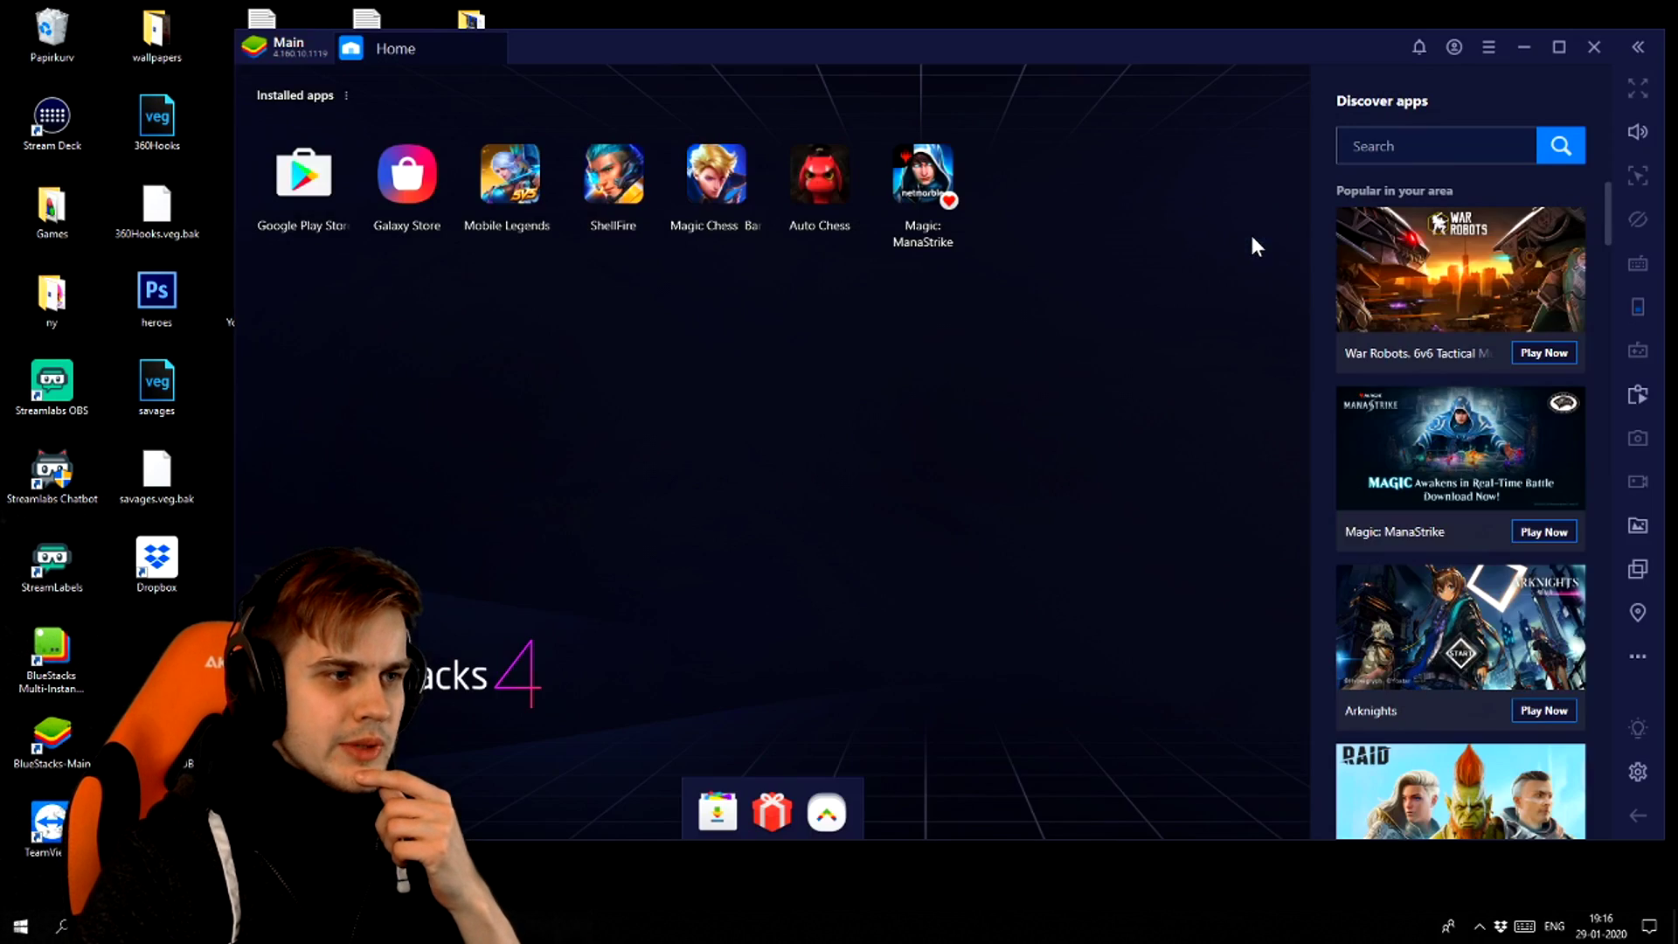
{"action": "left_click", "coordinate": [1638, 774]}
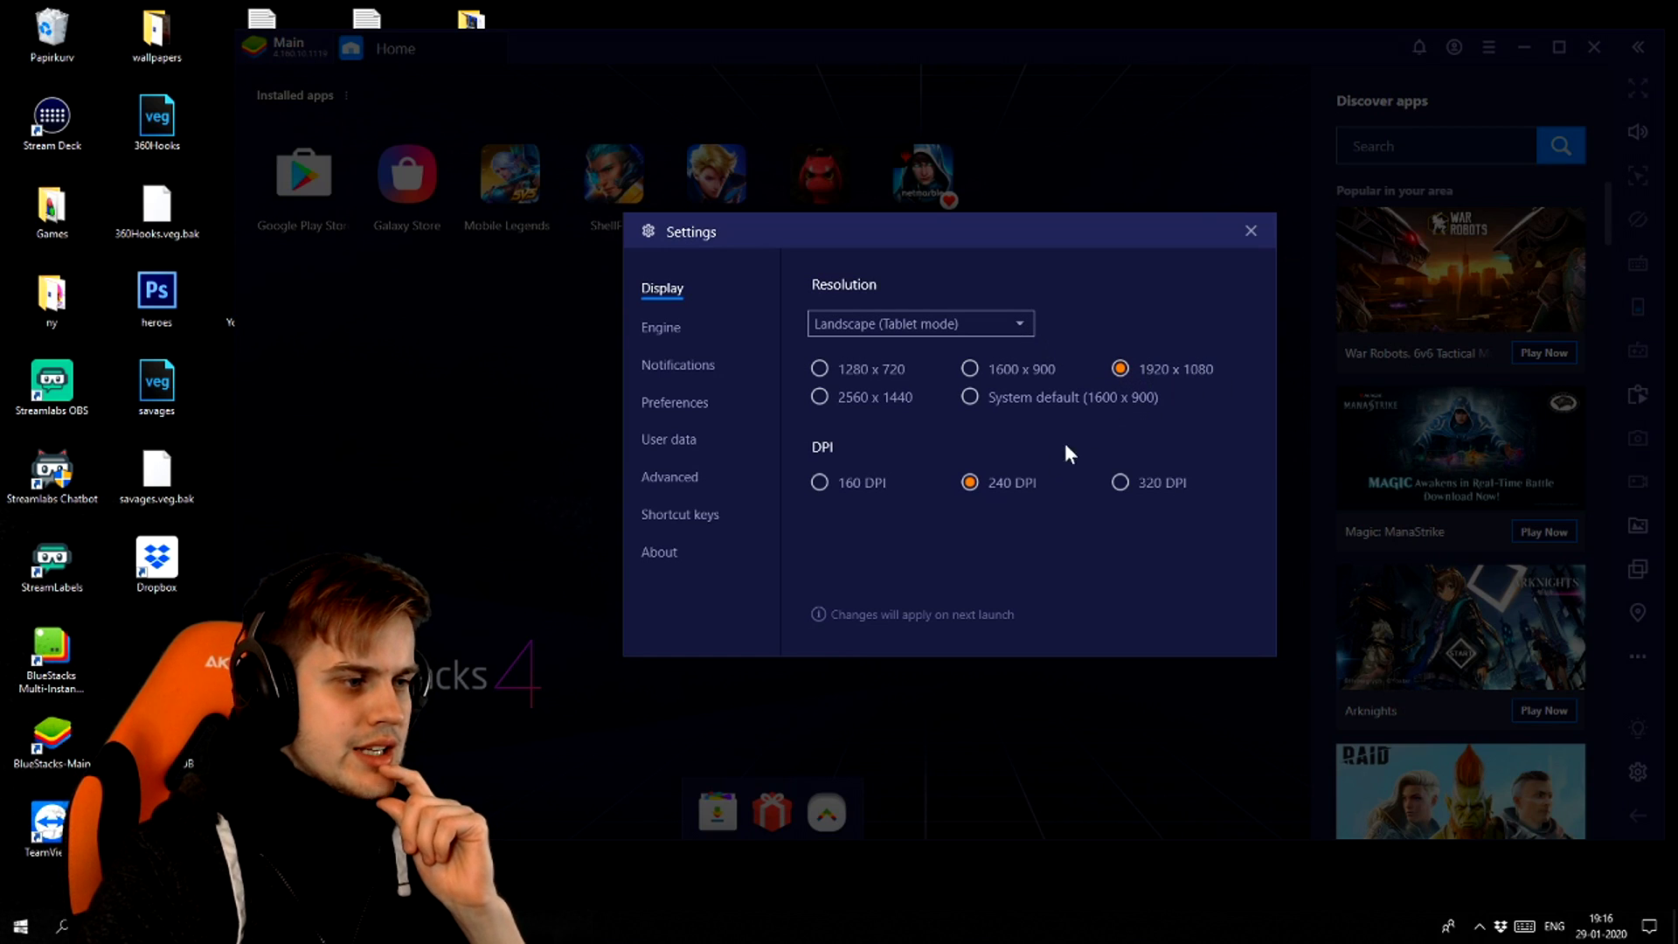
Step: Set Engine performance to Custom with 4 CPU cores and 4096 MB memory
{"action": "left_click", "coordinate": [661, 328]}
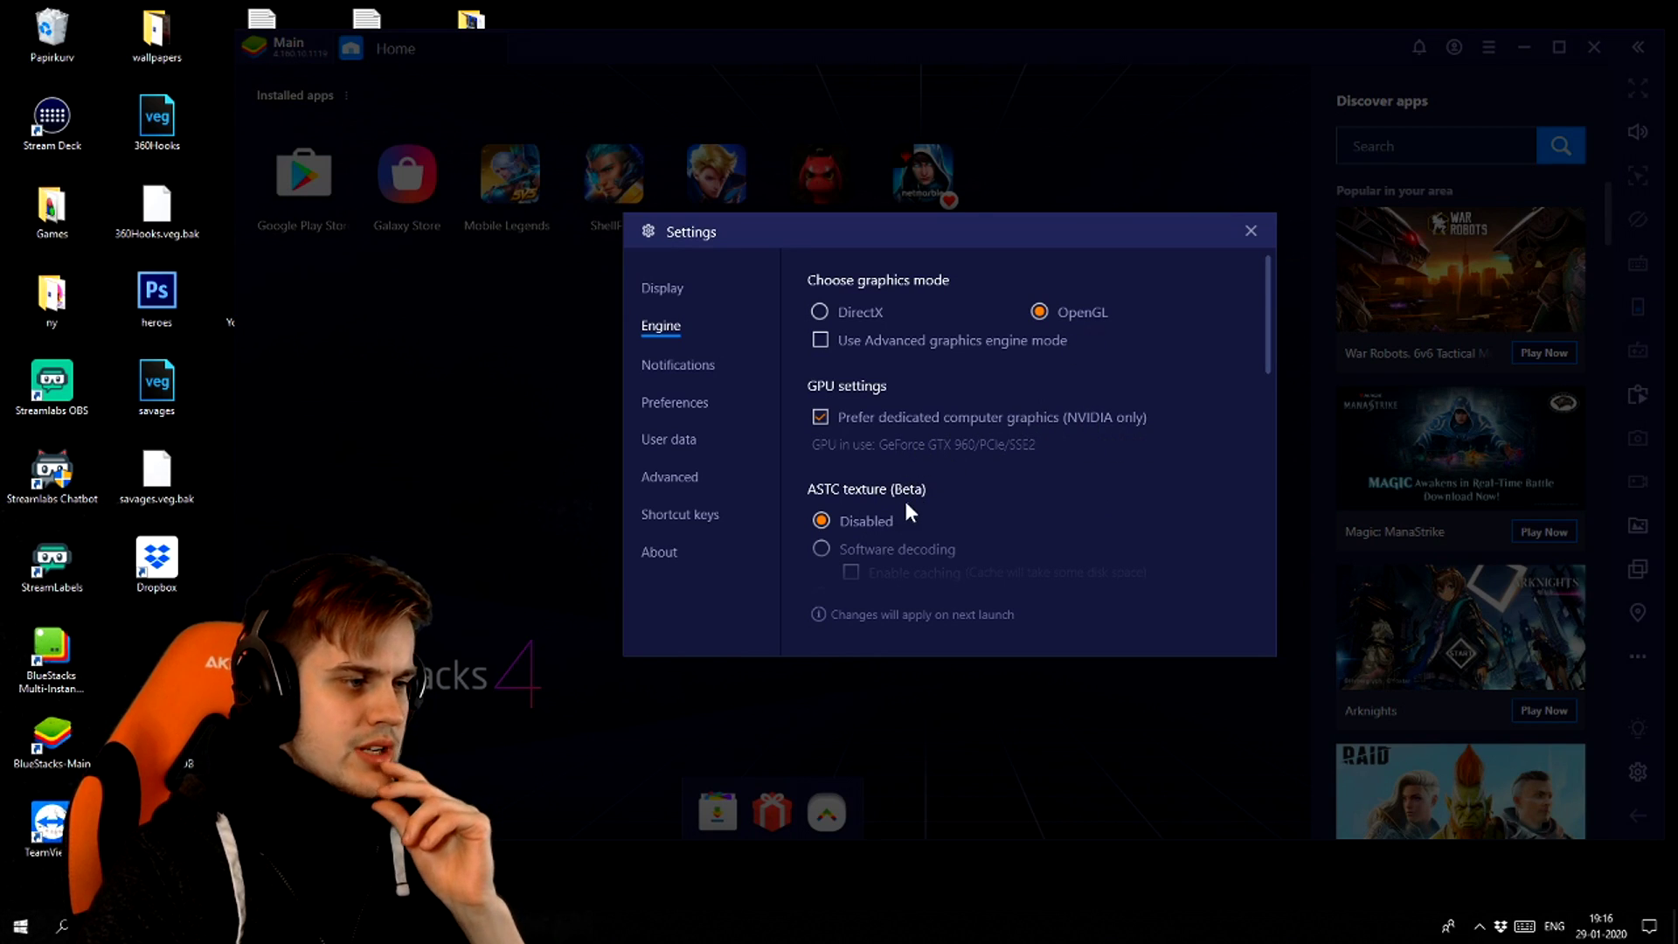
{"action": "scroll", "coordinate": [908, 497], "scroll_direction": "down", "scroll_amount": 3}
{"action": "scroll", "coordinate": [949, 451], "scroll_direction": "down", "scroll_amount": 1}
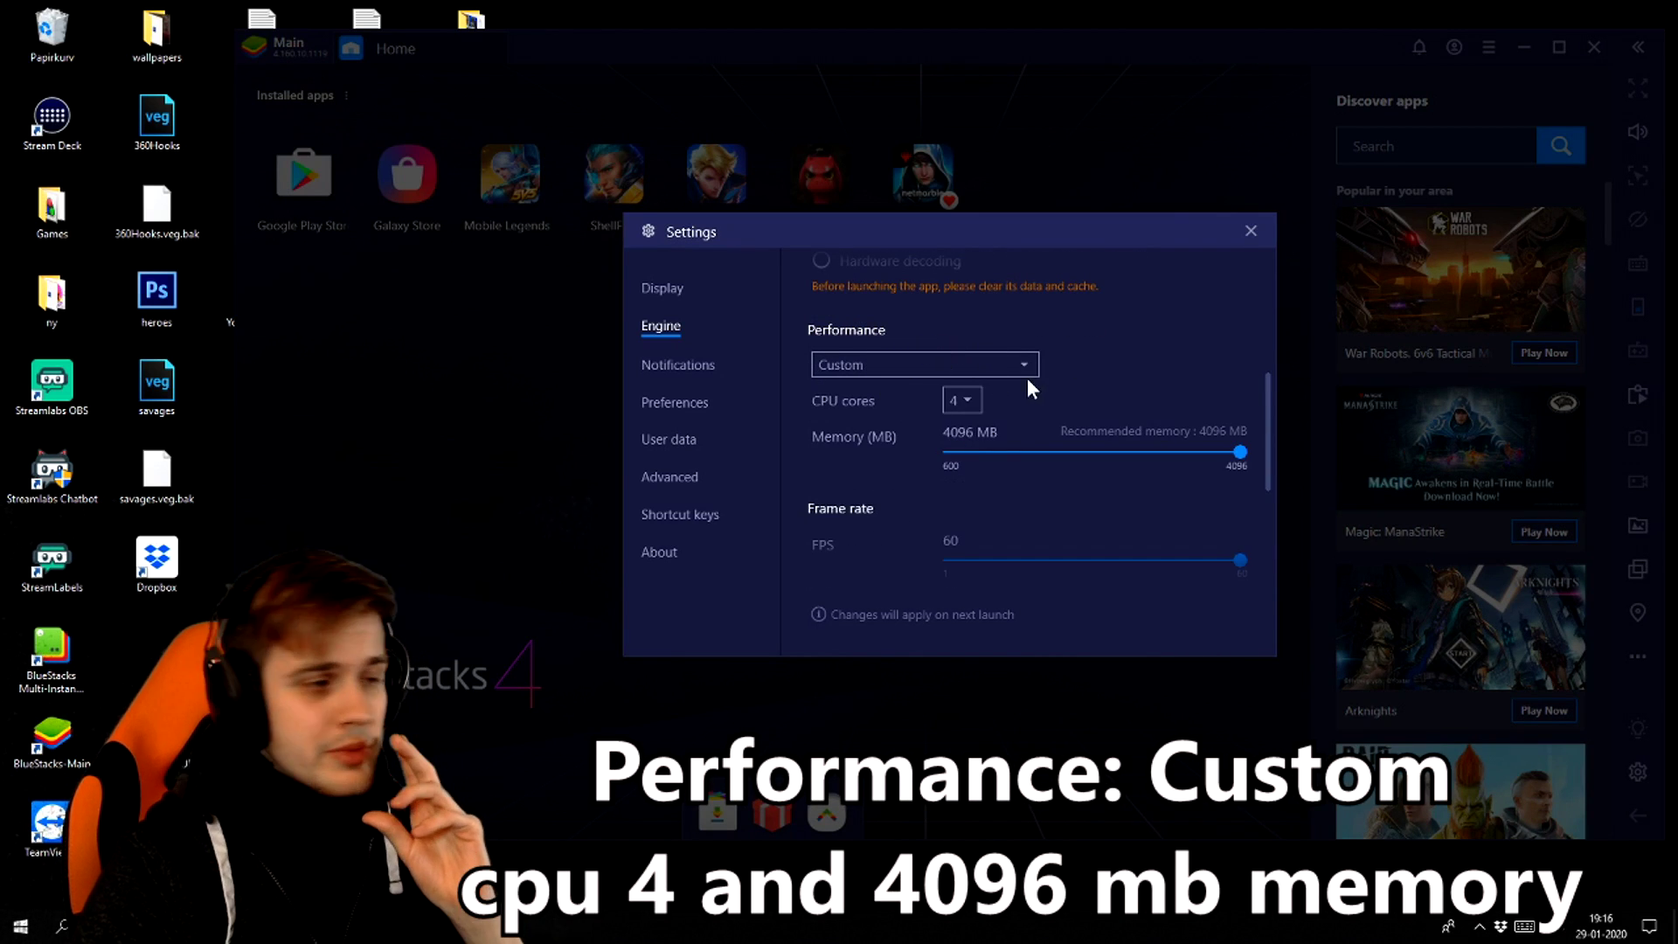
{"action": "left_click", "coordinate": [973, 361]}
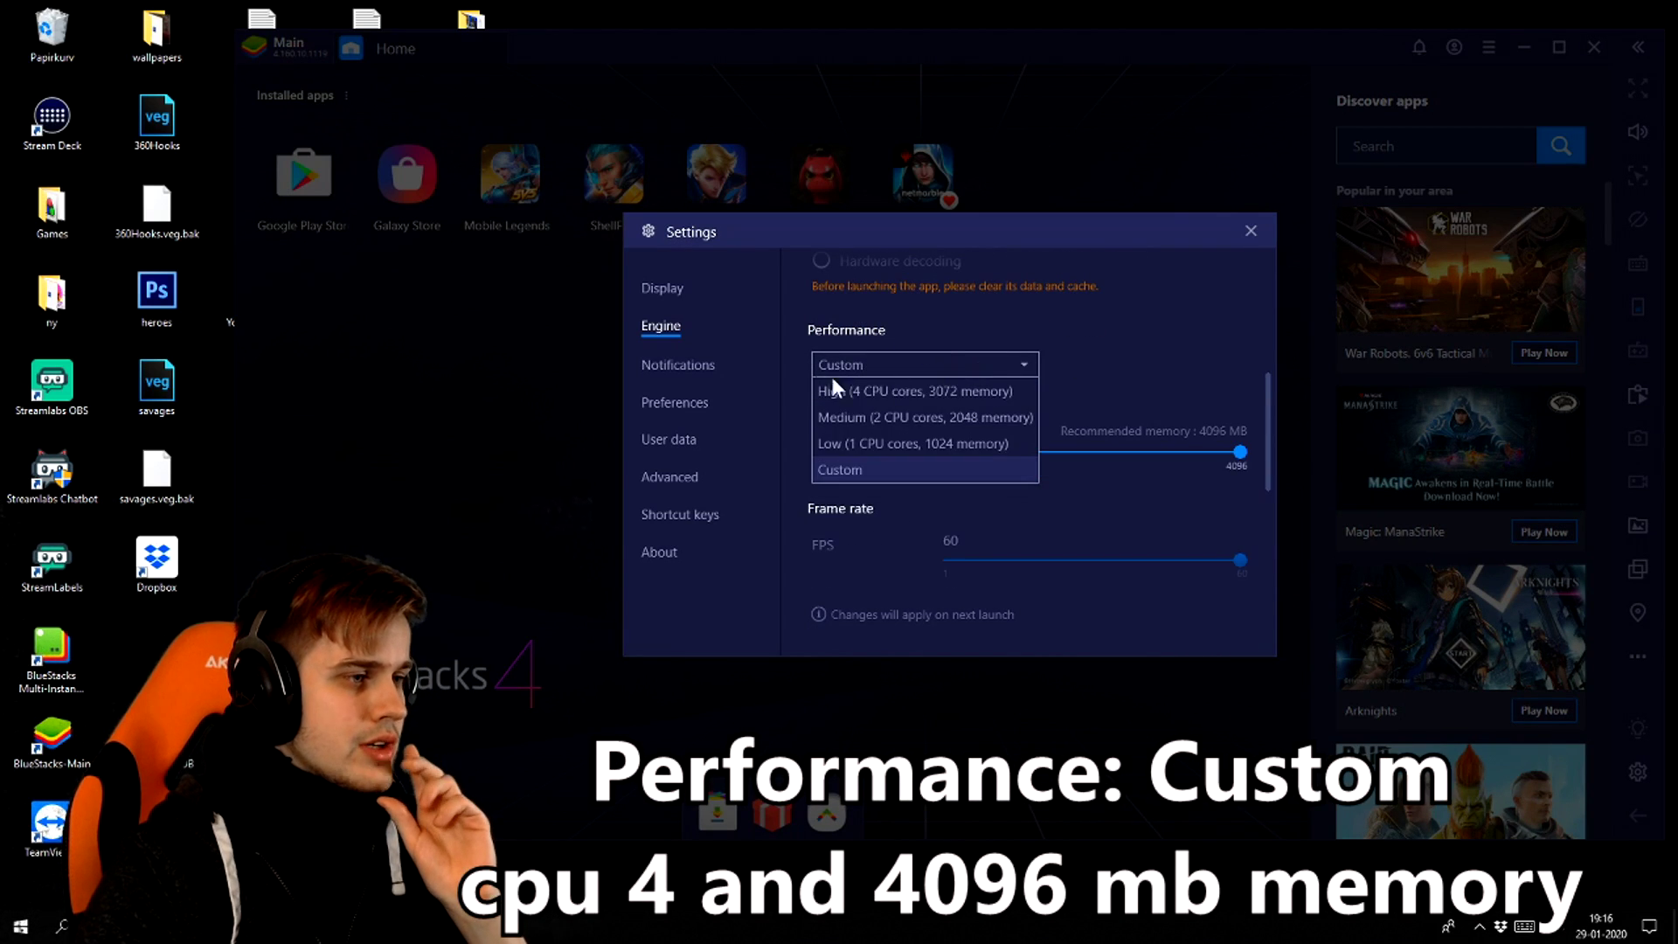
{"action": "left_click", "coordinate": [851, 473]}
{"action": "left_click", "coordinate": [965, 399]}
{"action": "left_click", "coordinate": [970, 456]}
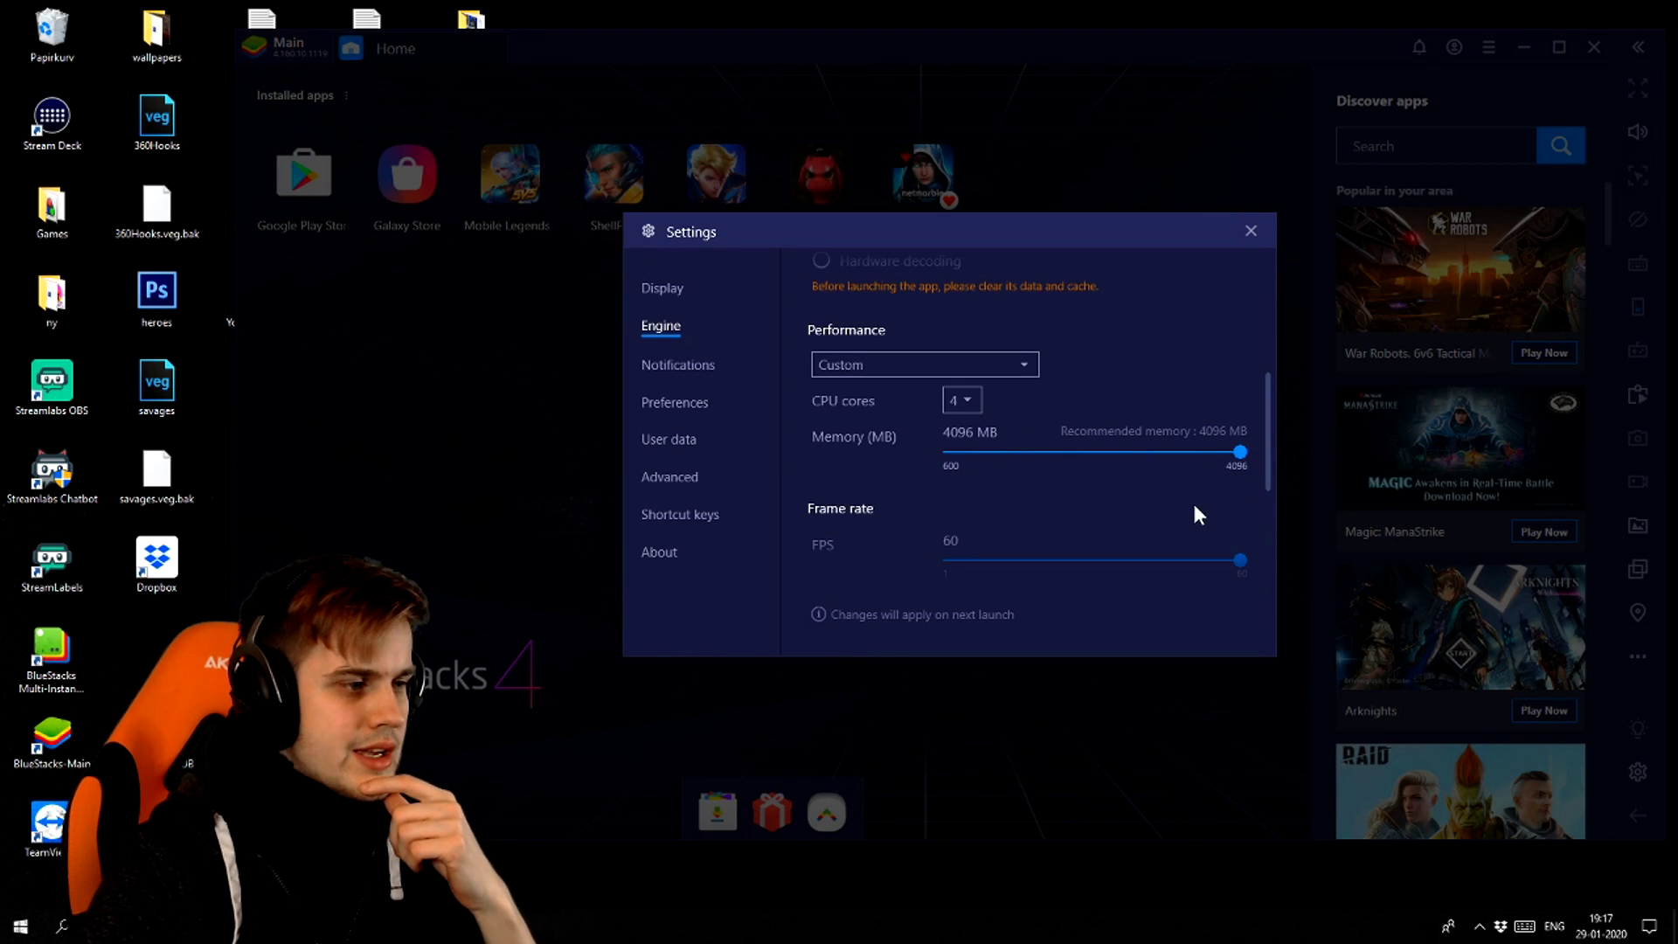
Step: Scroll through the remaining engine options and move to the Notifications settings
{"action": "scroll", "coordinate": [1180, 515], "scroll_direction": "down", "scroll_amount": 3}
{"action": "scroll", "coordinate": [1178, 417], "scroll_direction": "down", "scroll_amount": 2}
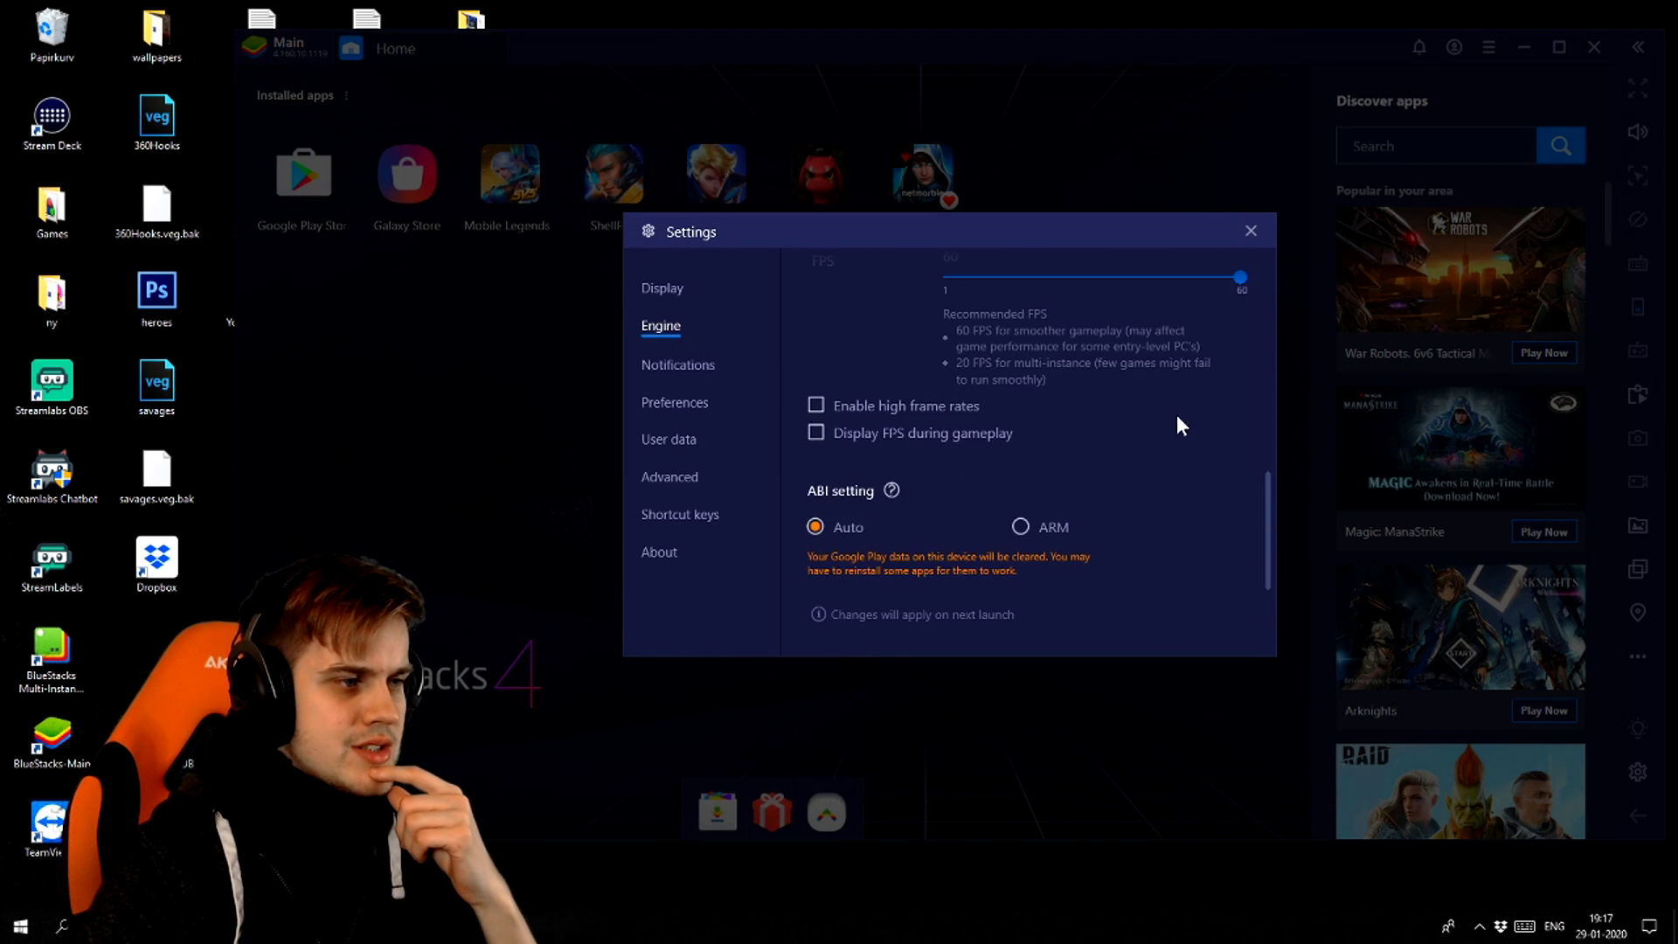
{"action": "scroll", "coordinate": [1206, 450], "scroll_direction": "up", "scroll_amount": 2}
{"action": "scroll", "coordinate": [1109, 433], "scroll_direction": "down", "scroll_amount": 2}
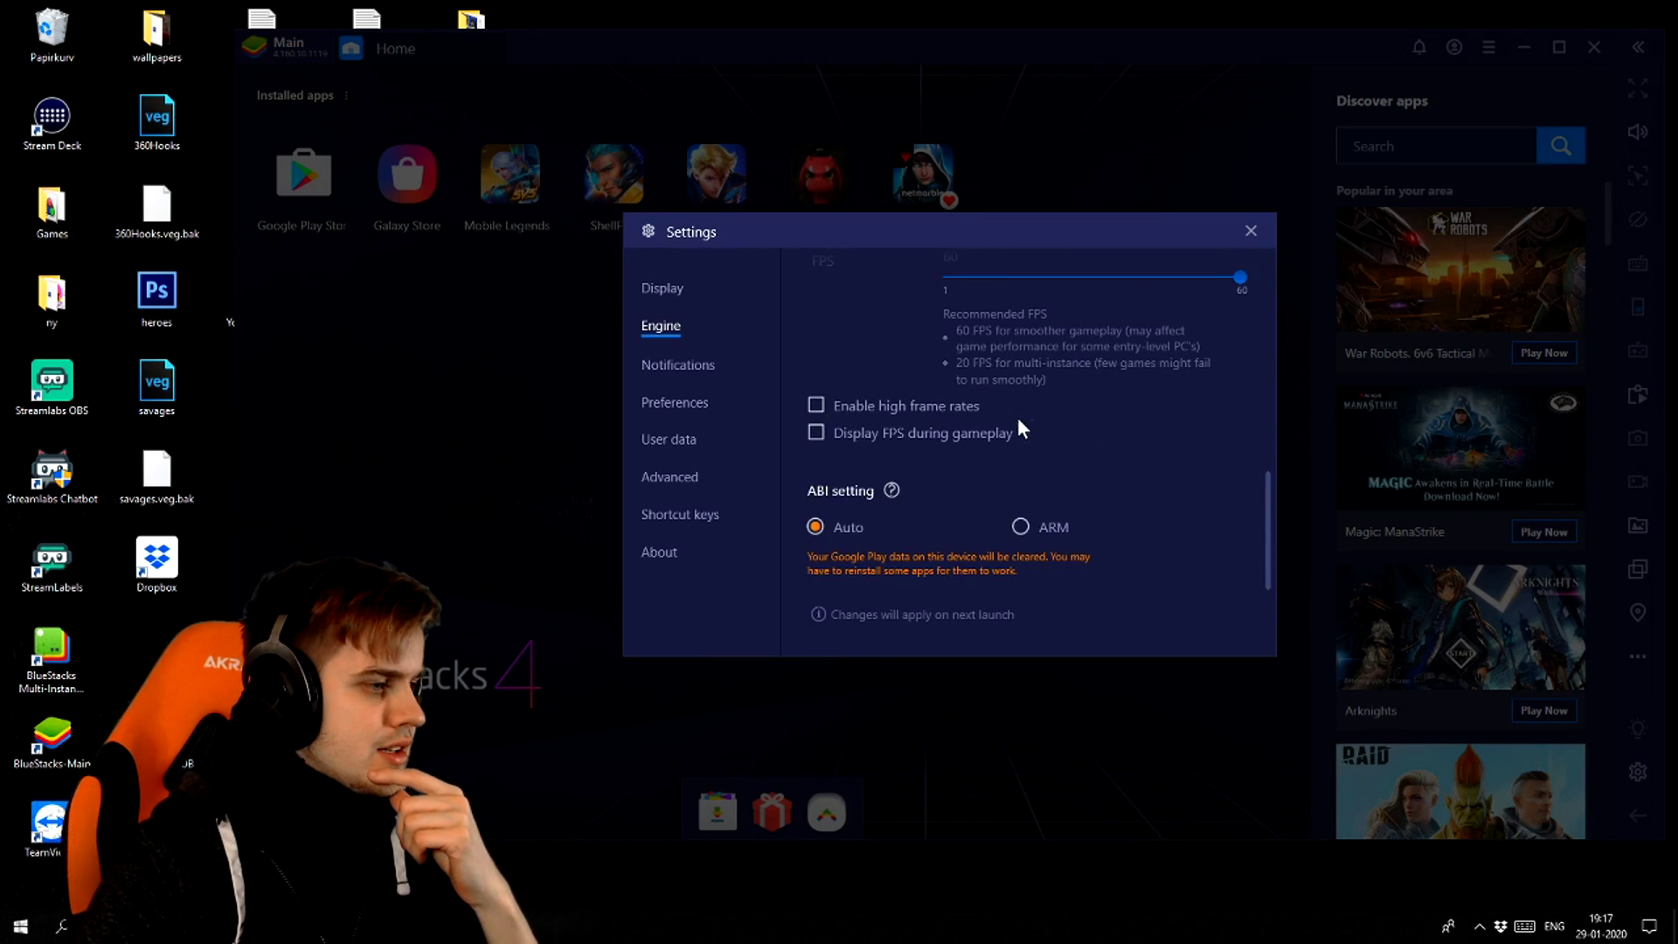
{"action": "left_click", "coordinate": [702, 367]}
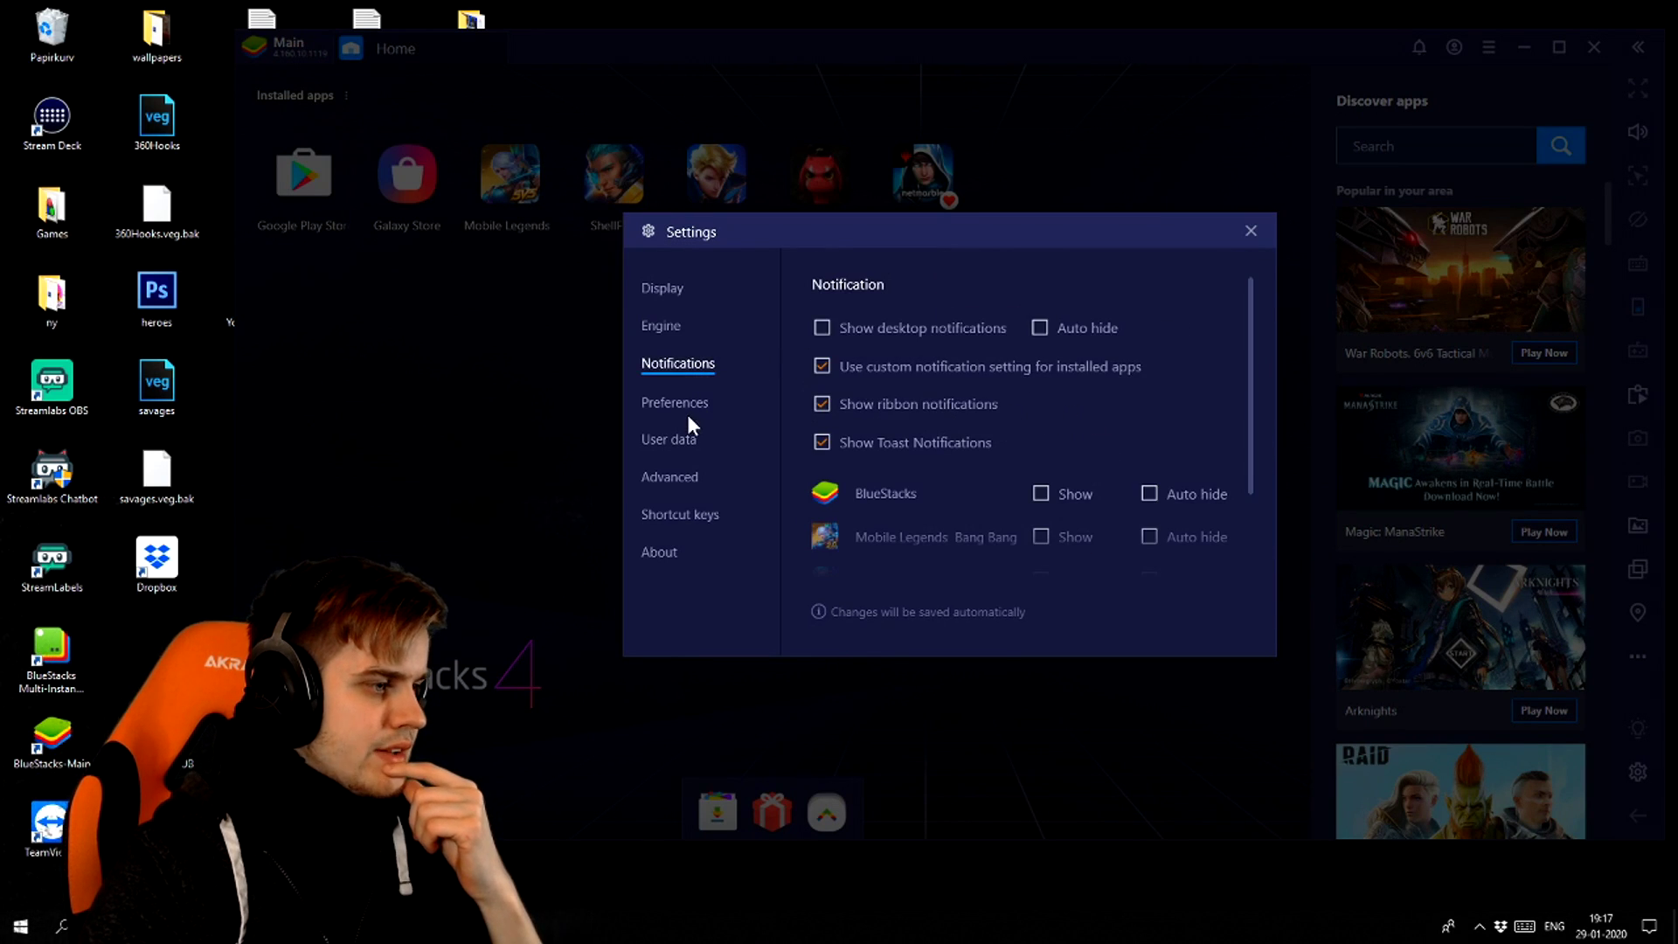
Step: Browse the Preferences, User data, Advanced, Shortcut keys and About pages, then close Settings
{"action": "left_click", "coordinate": [685, 402]}
{"action": "left_click", "coordinate": [676, 440]}
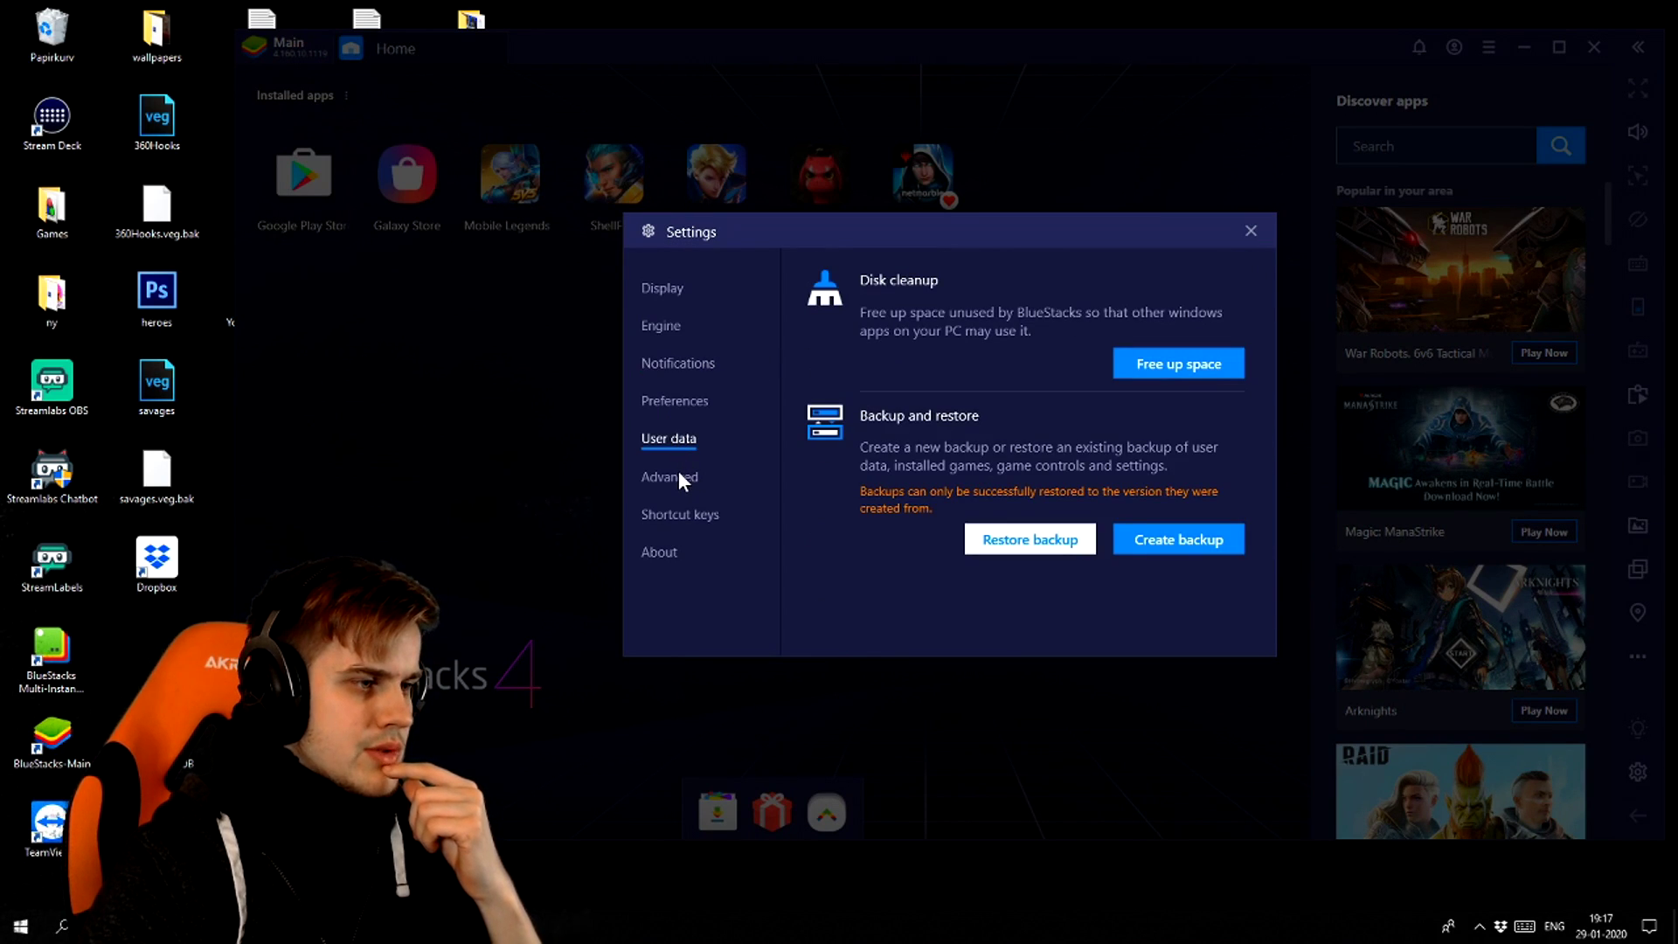
{"action": "left_click", "coordinate": [678, 476]}
{"action": "left_click", "coordinate": [676, 517]}
{"action": "left_click", "coordinate": [663, 552]}
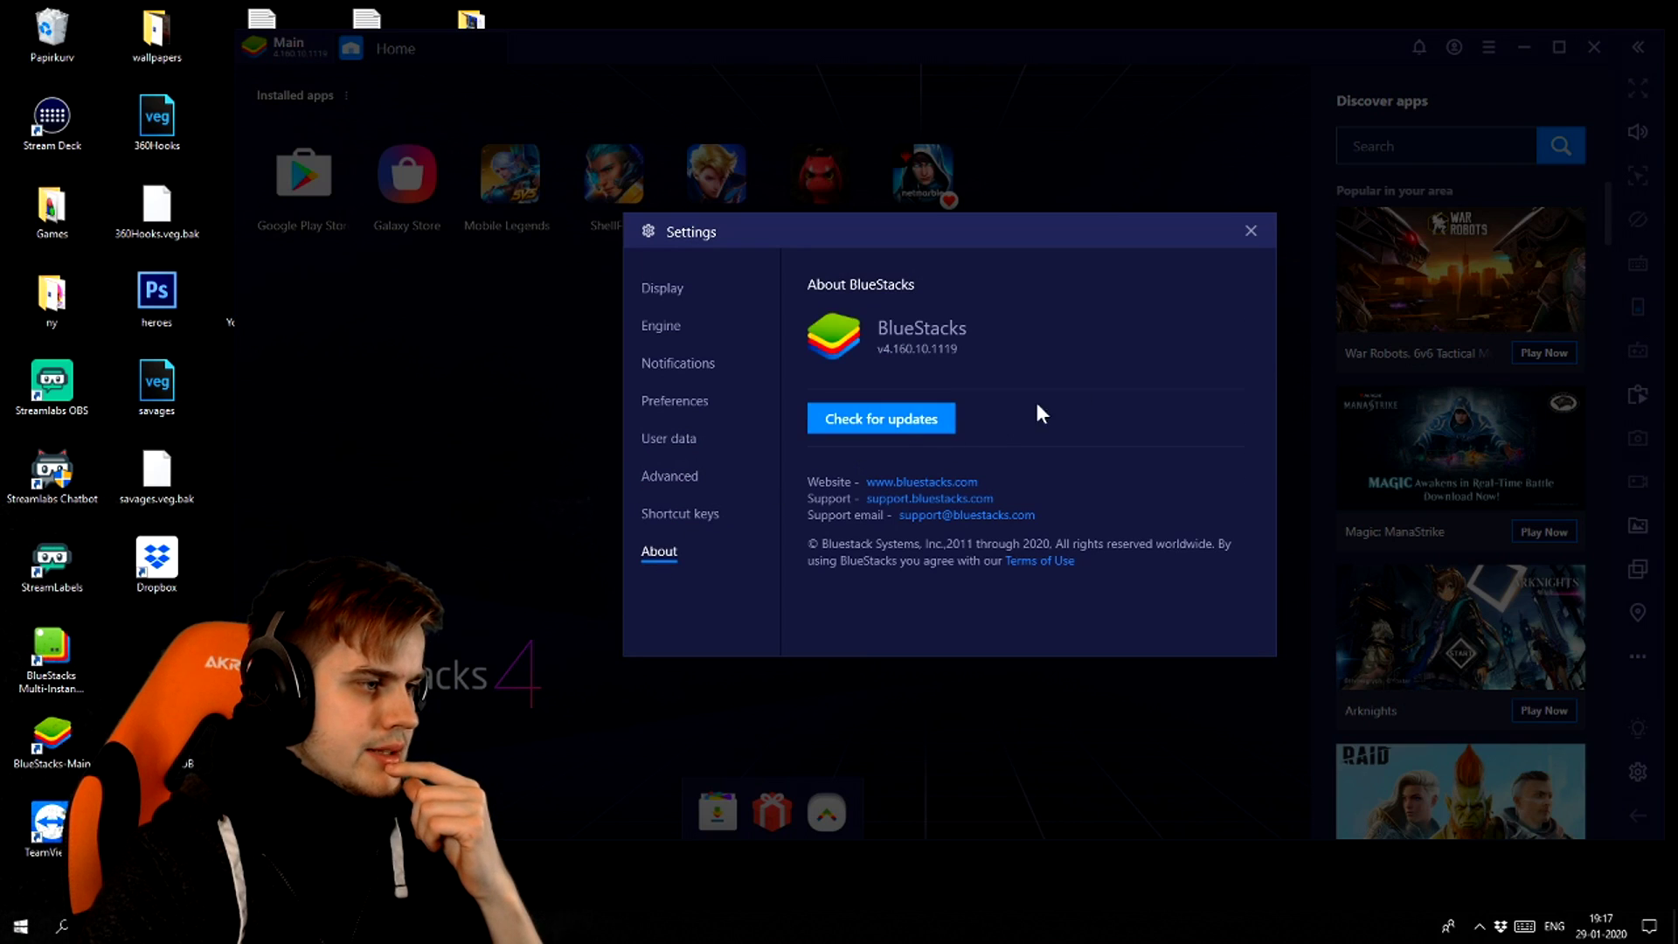
{"action": "left_click", "coordinate": [1250, 231]}
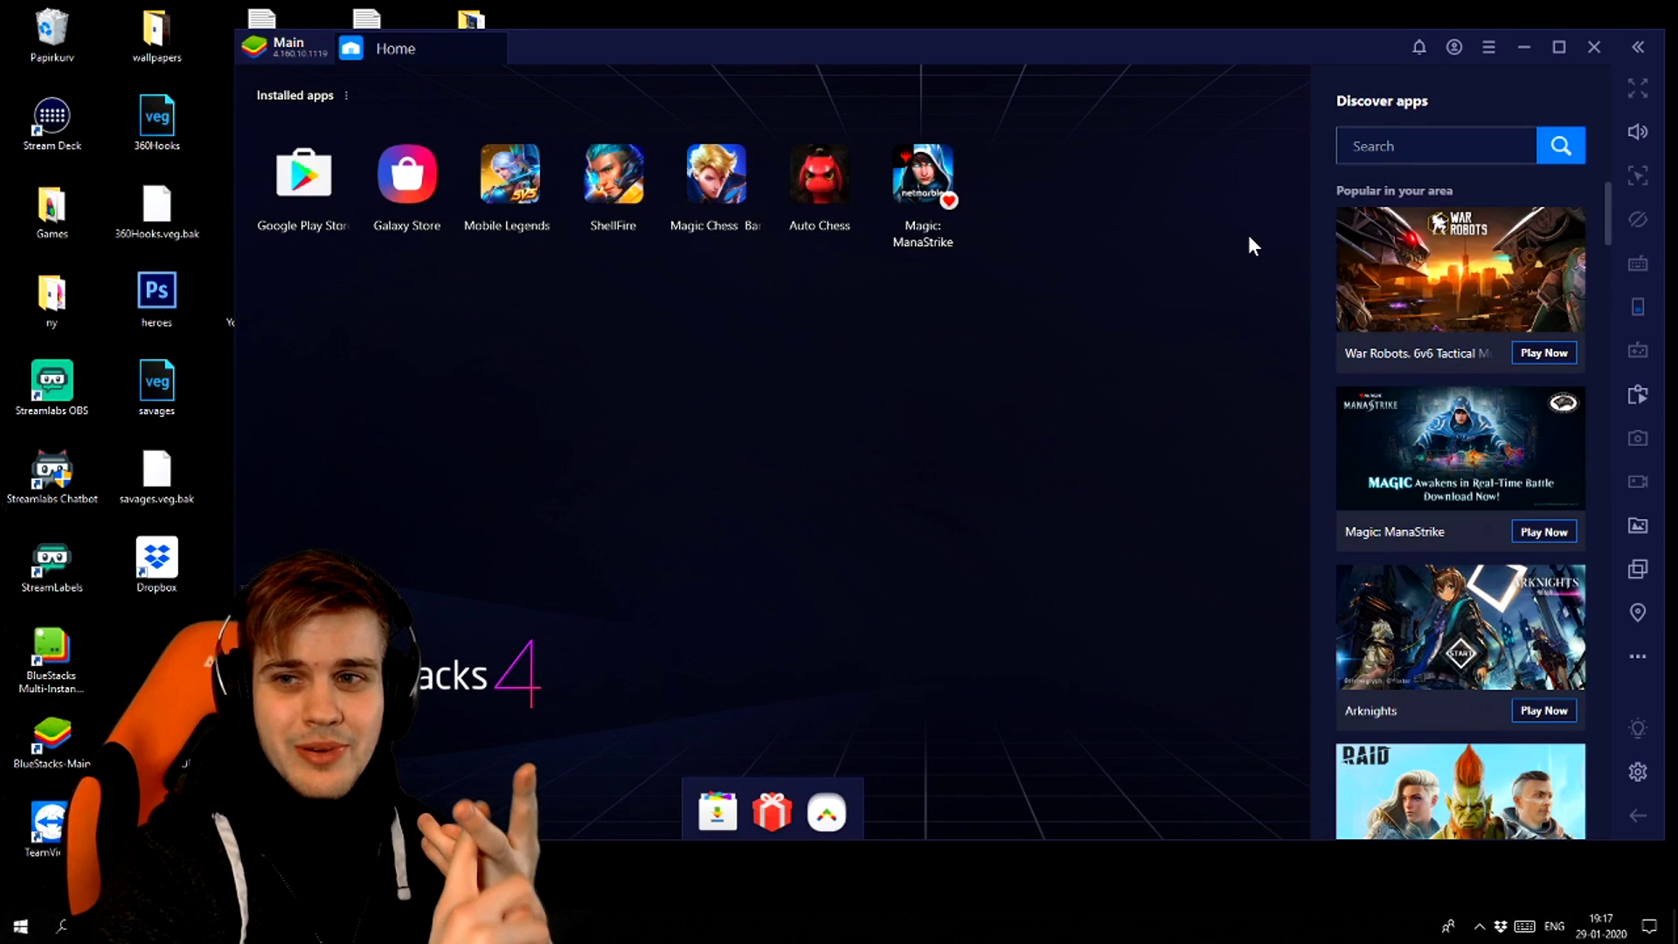
Step: Launch Mobile Legends, maximize then restore the window, and toggle full screen with F11 twice
{"action": "left_click", "coordinate": [526, 172]}
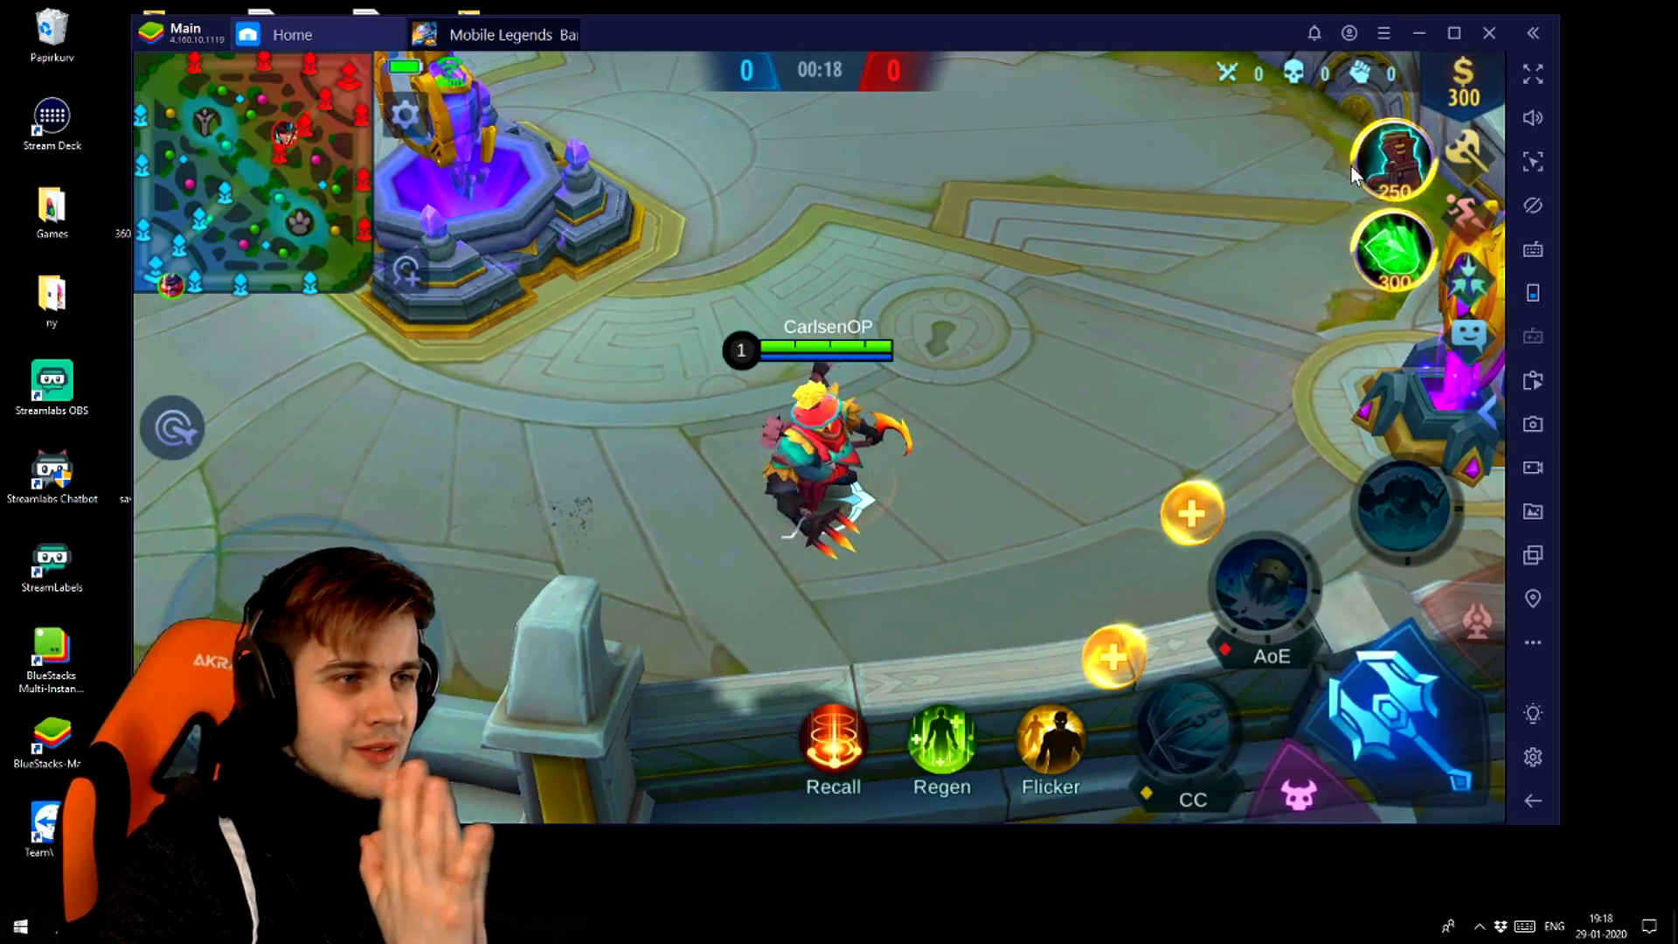
{"action": "left_click", "coordinate": [1454, 33]}
{"action": "left_click", "coordinate": [1573, 19]}
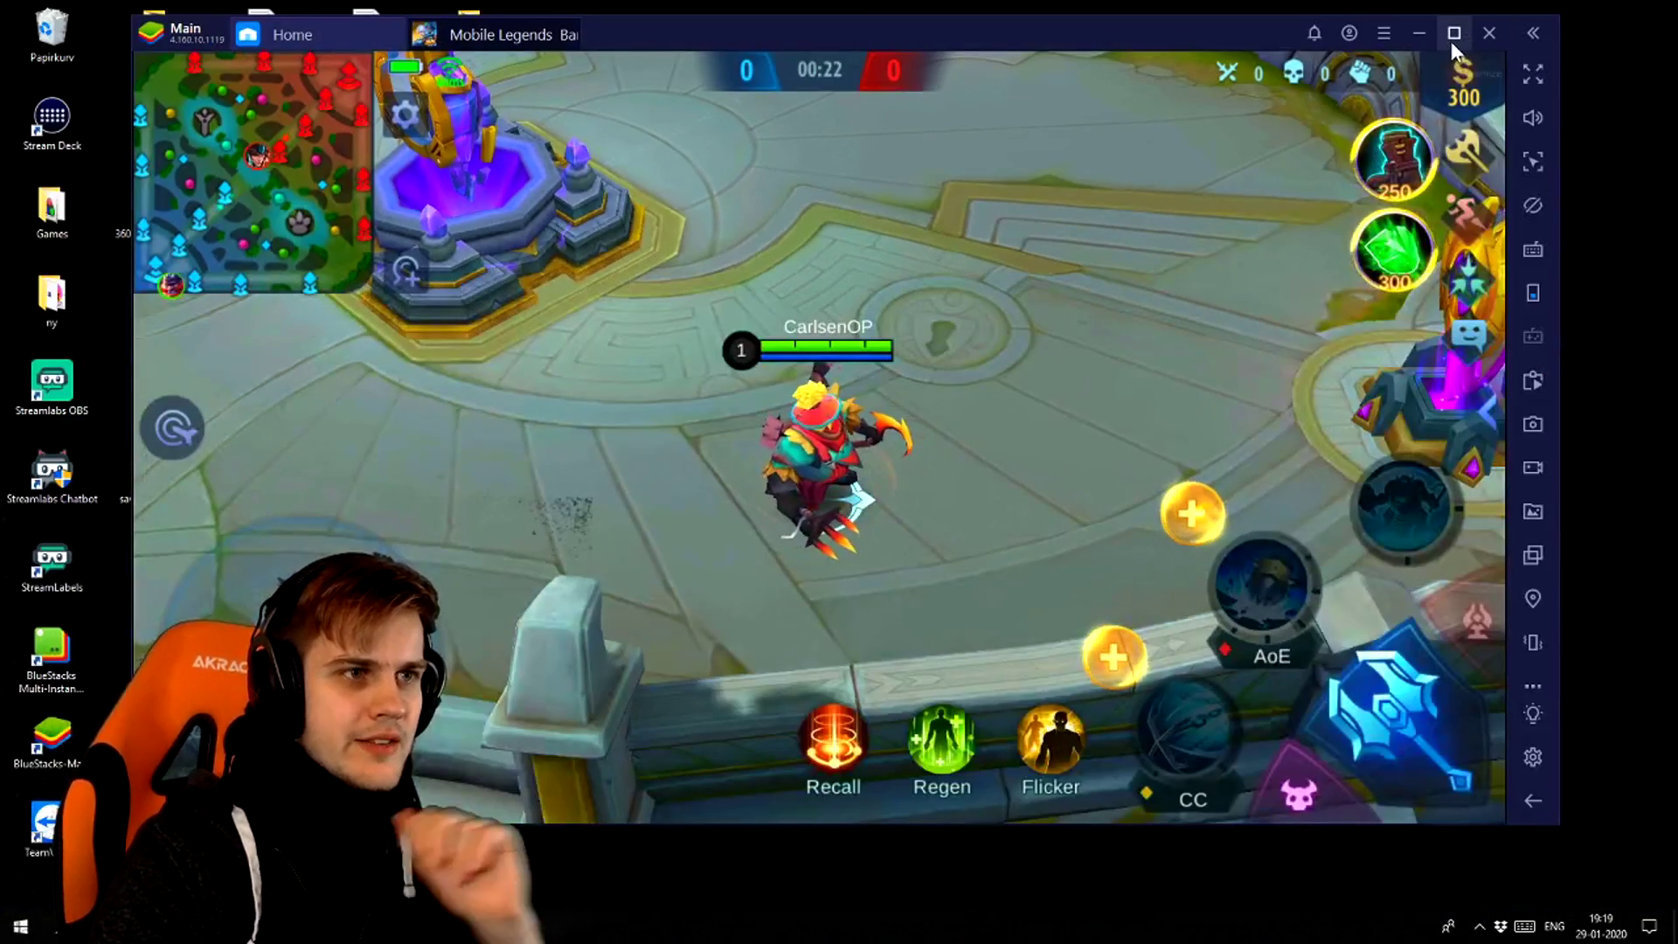
{"action": "key", "text": "F11"}
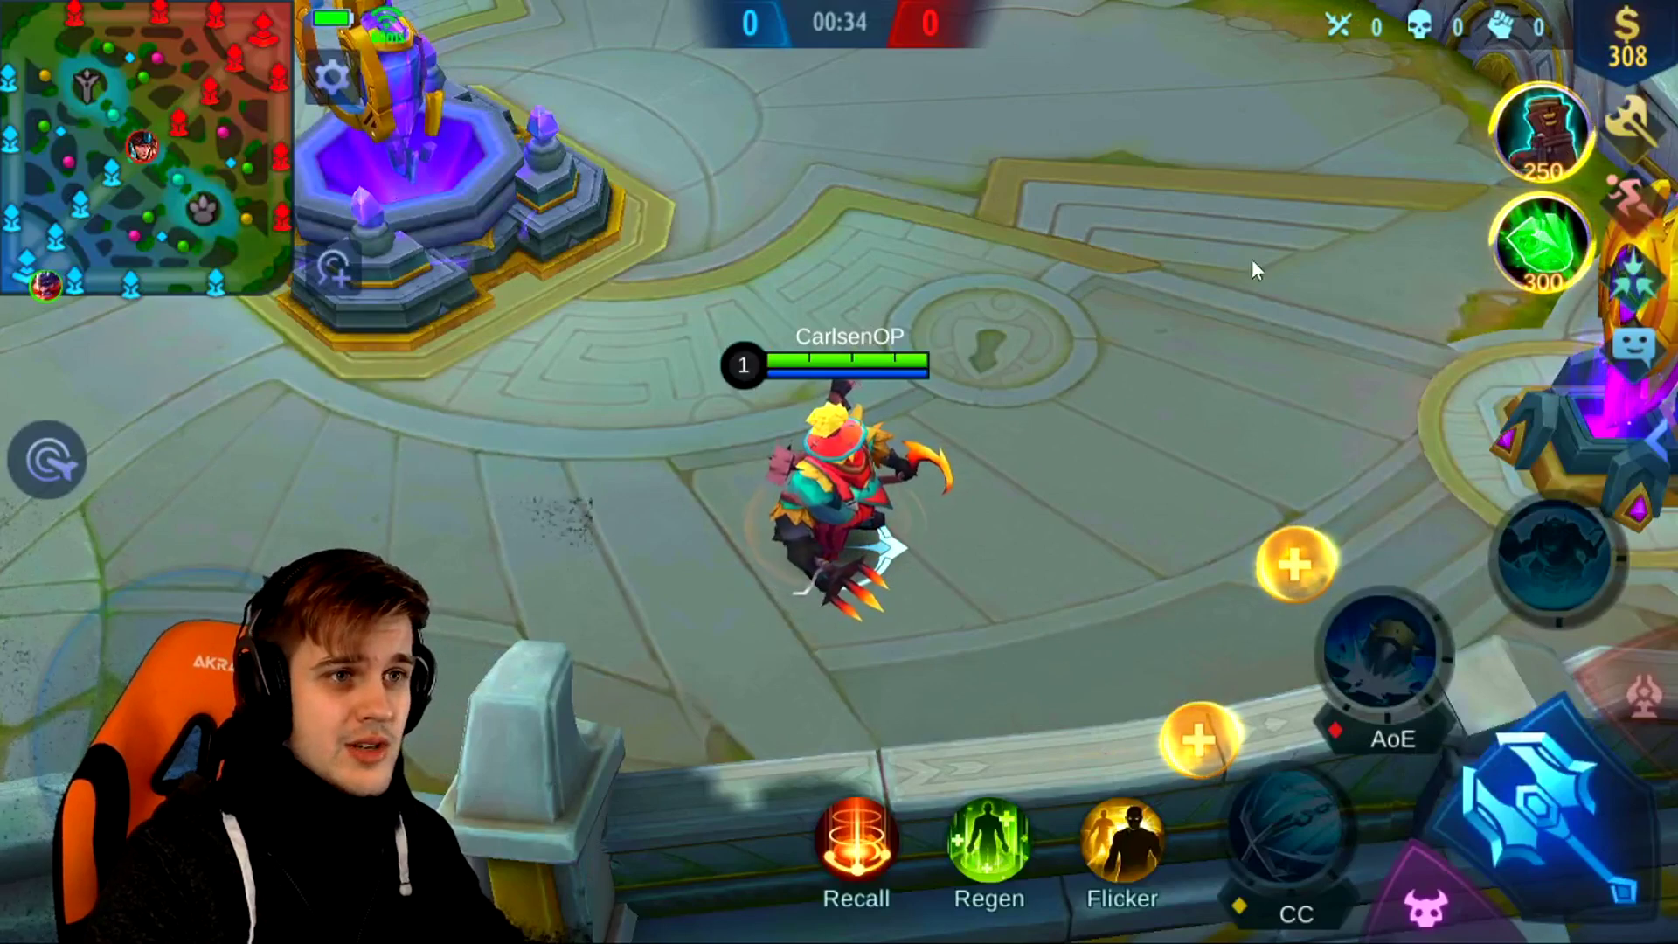
{"action": "key", "text": "F11"}
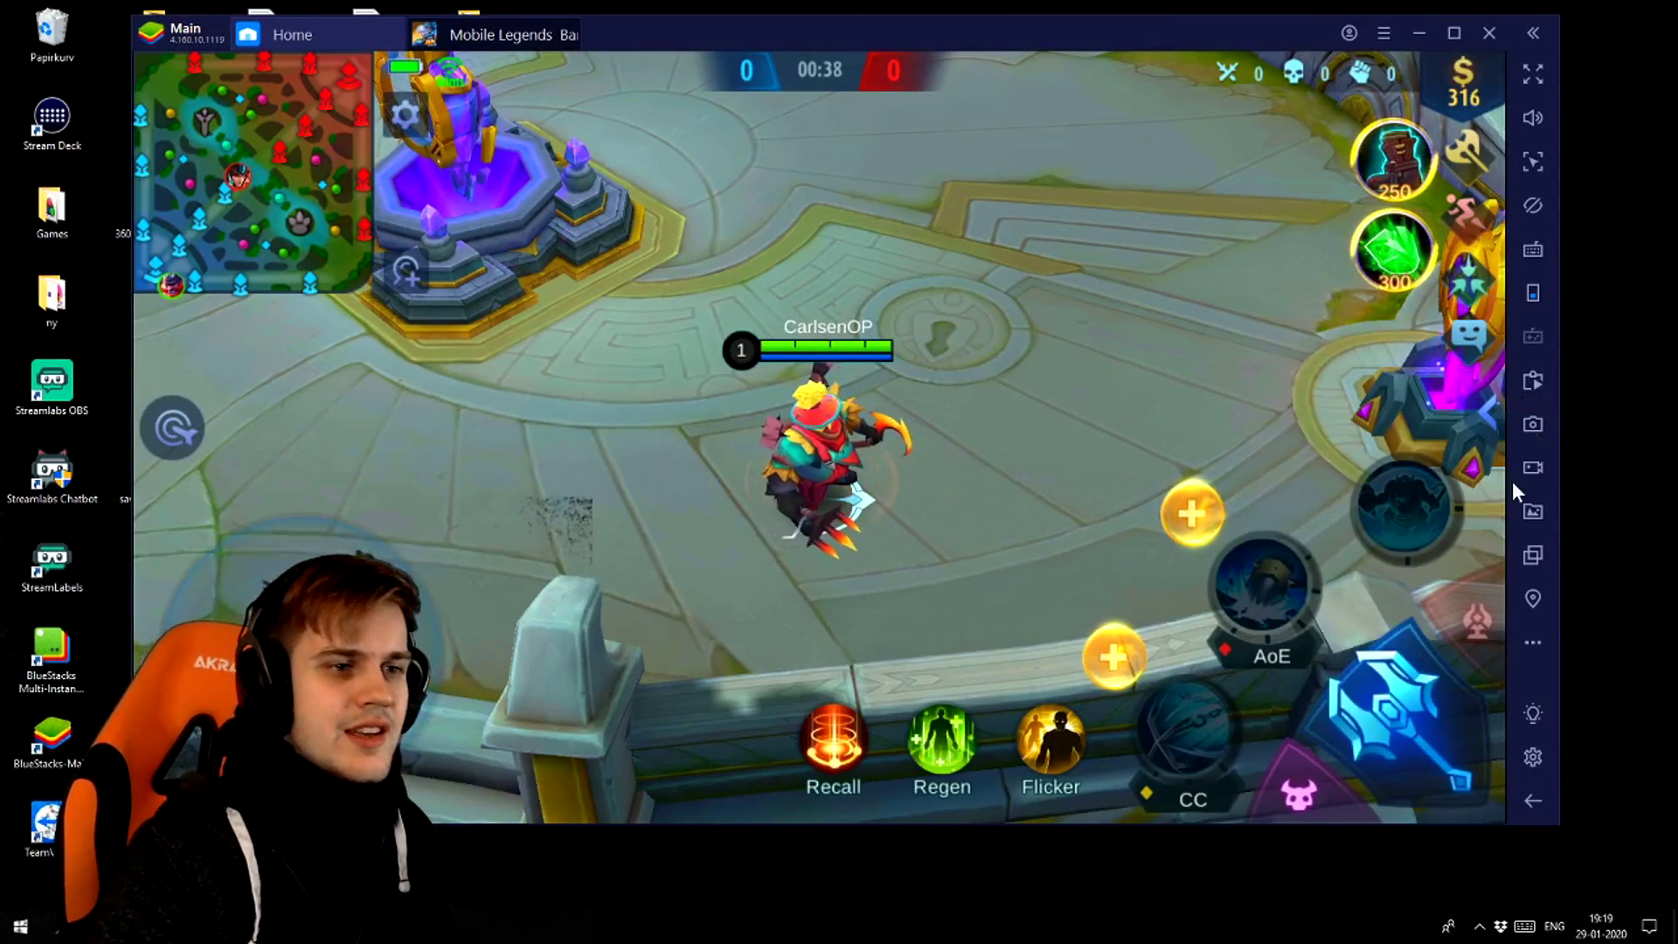
Step: Open and close the game settings and the training cheat panel, then reopen the settings
{"action": "left_click", "coordinate": [415, 120]}
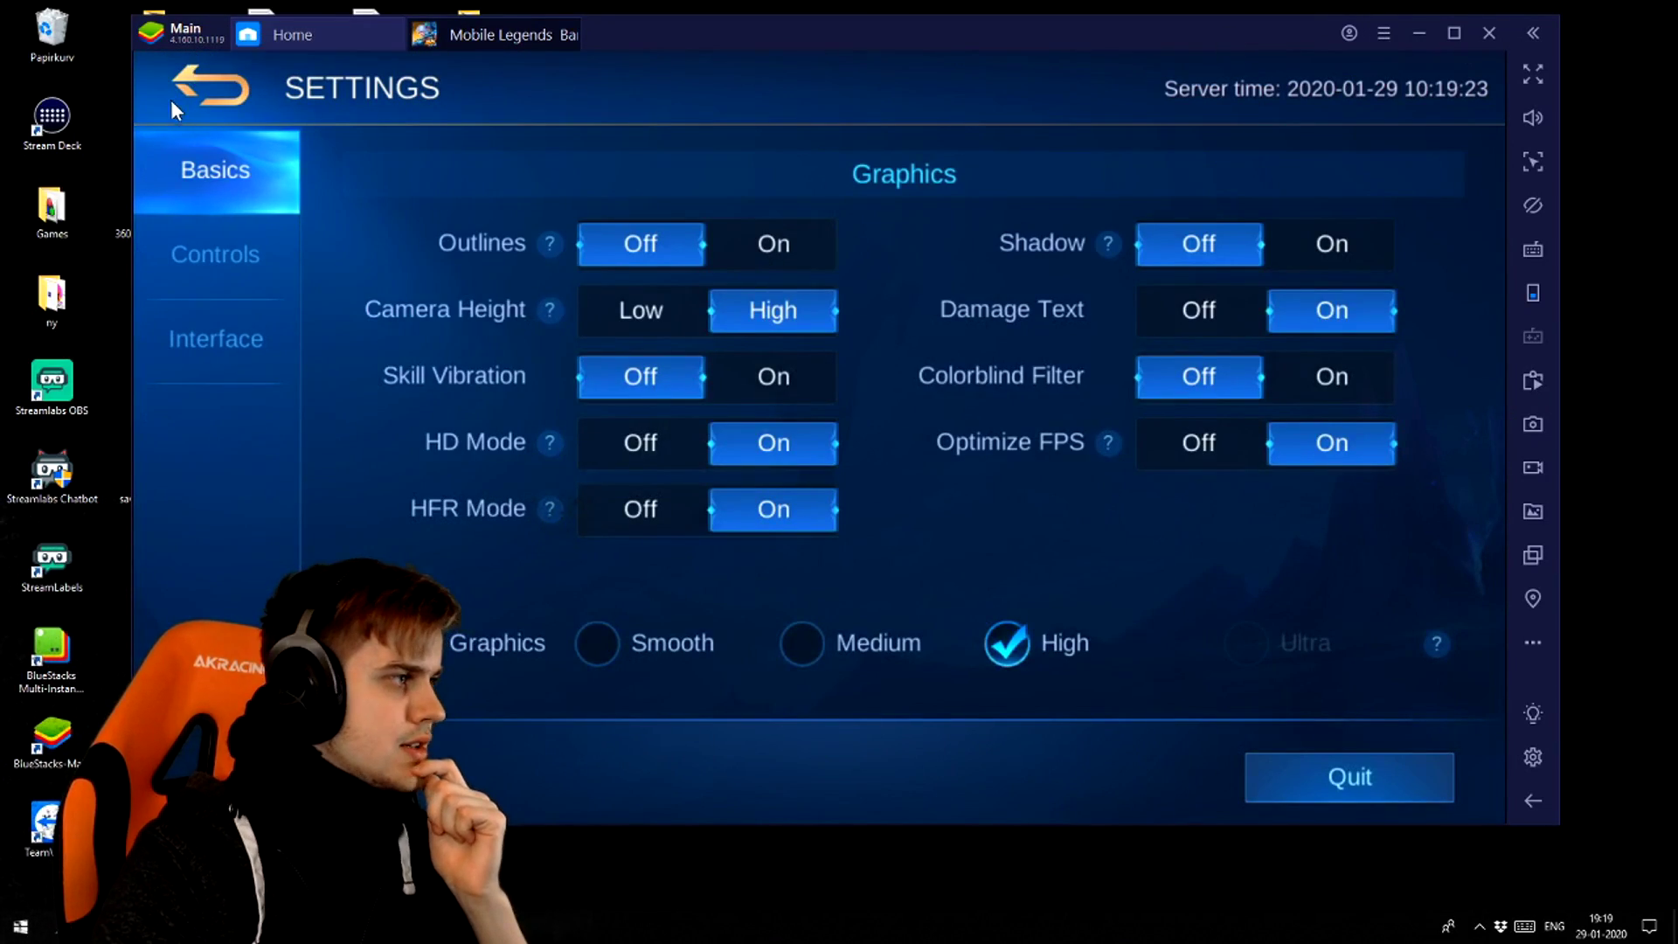
{"action": "left_click", "coordinate": [180, 92]}
{"action": "left_click", "coordinate": [330, 359]}
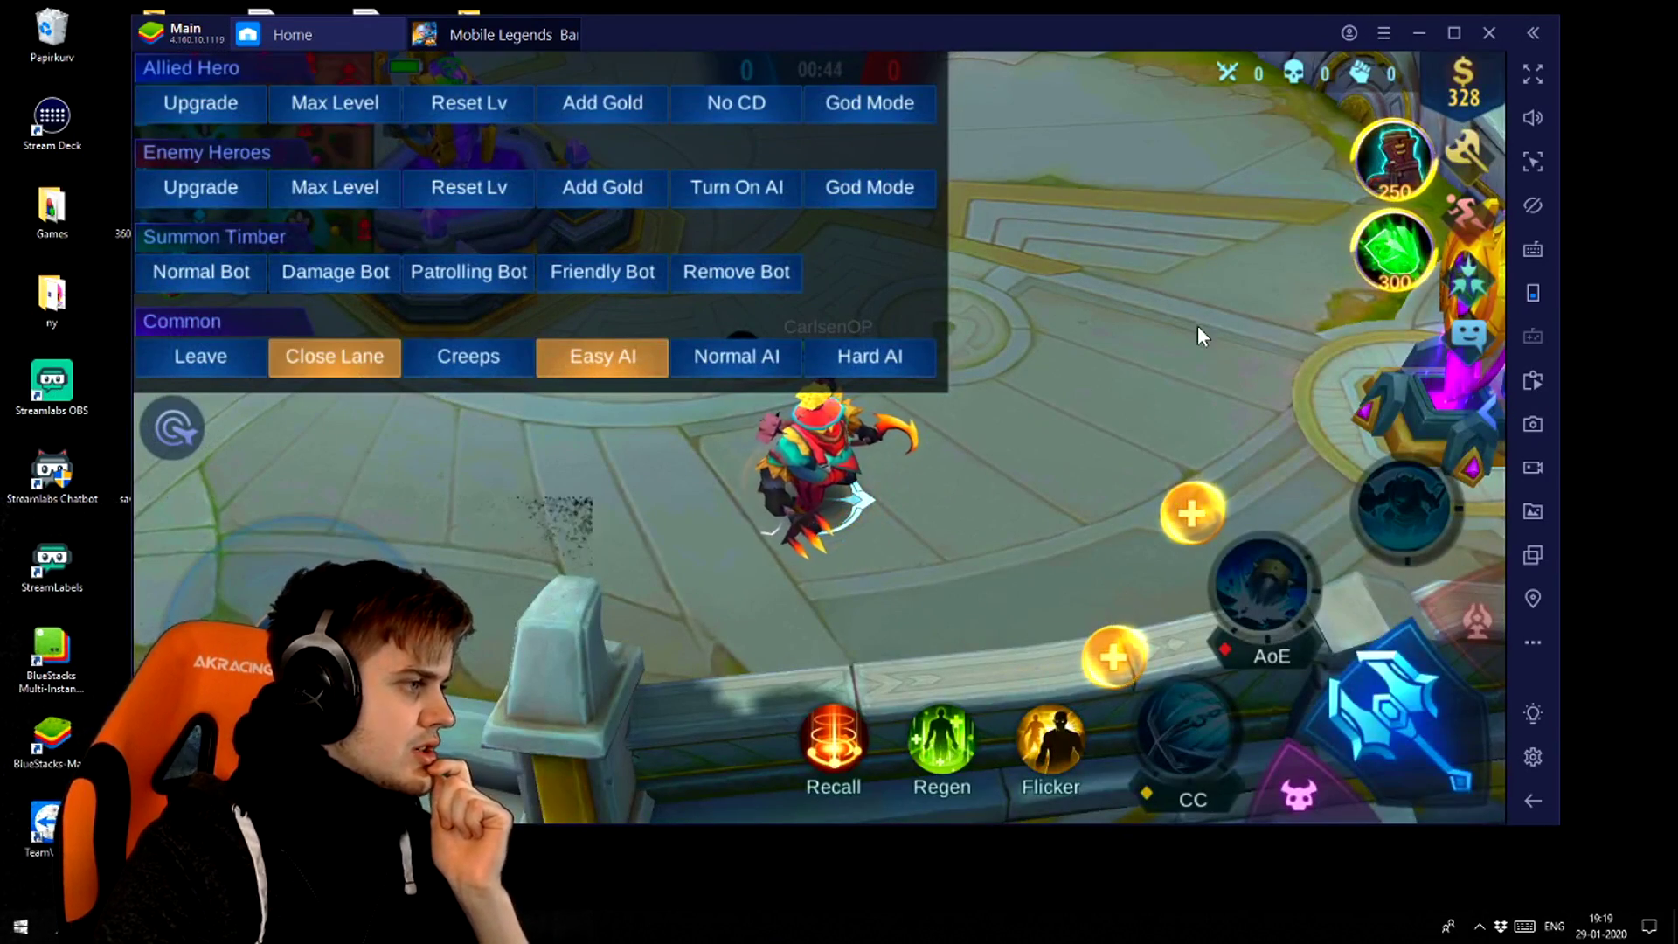
{"action": "left_click", "coordinate": [179, 91]}
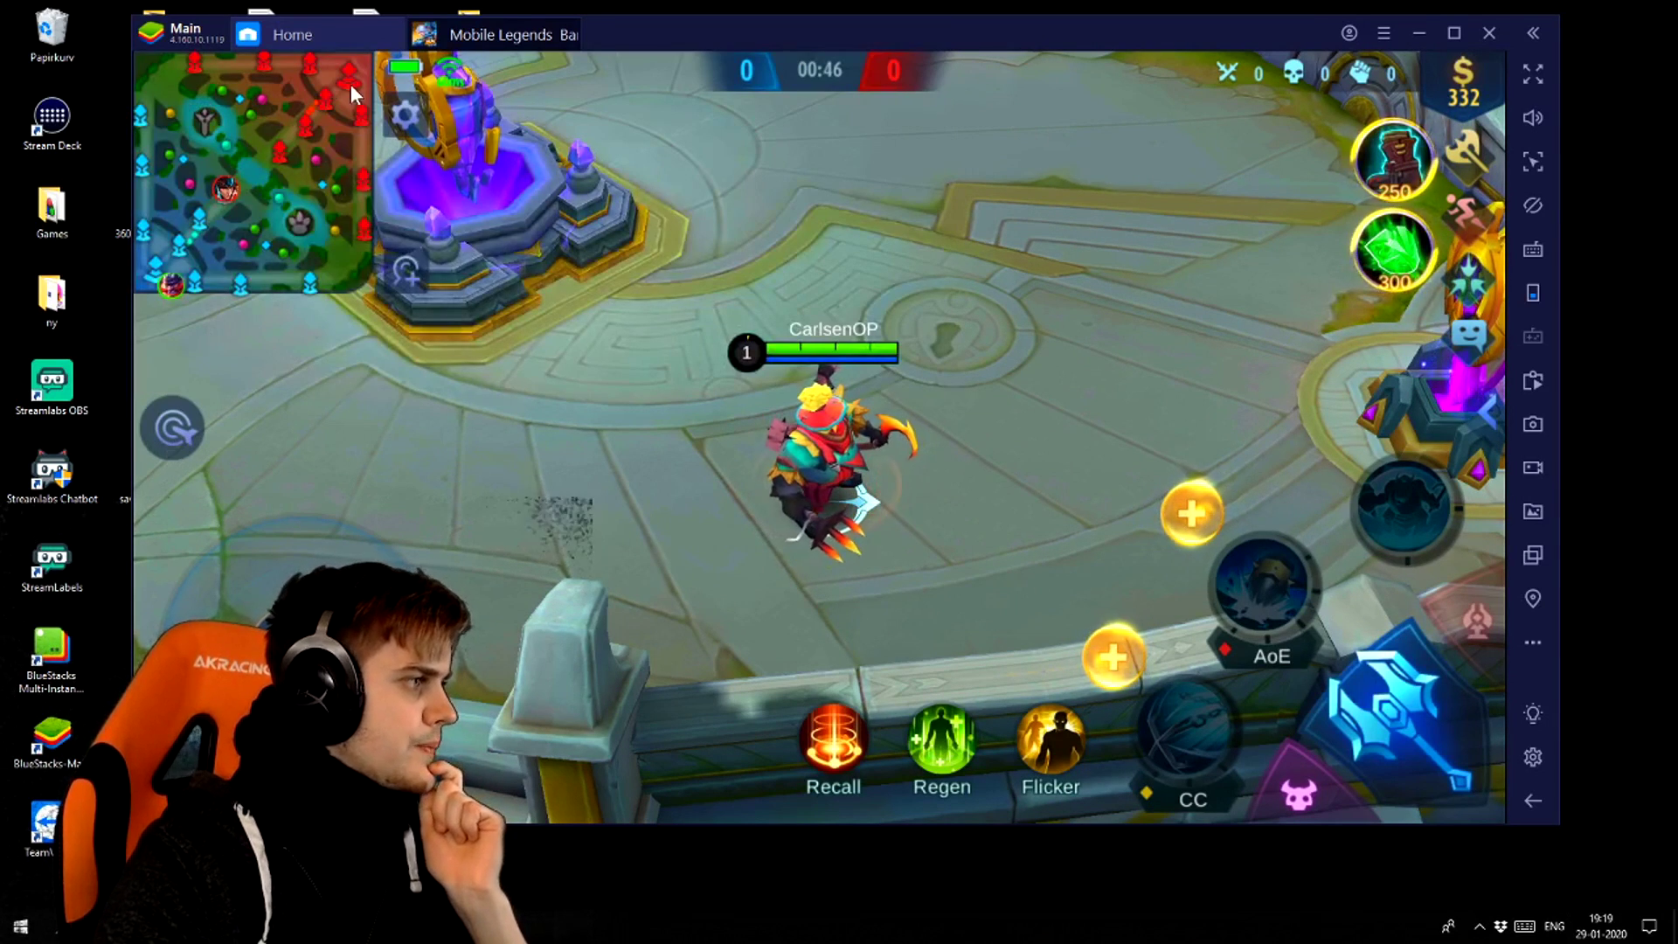
{"action": "left_click", "coordinate": [406, 116]}
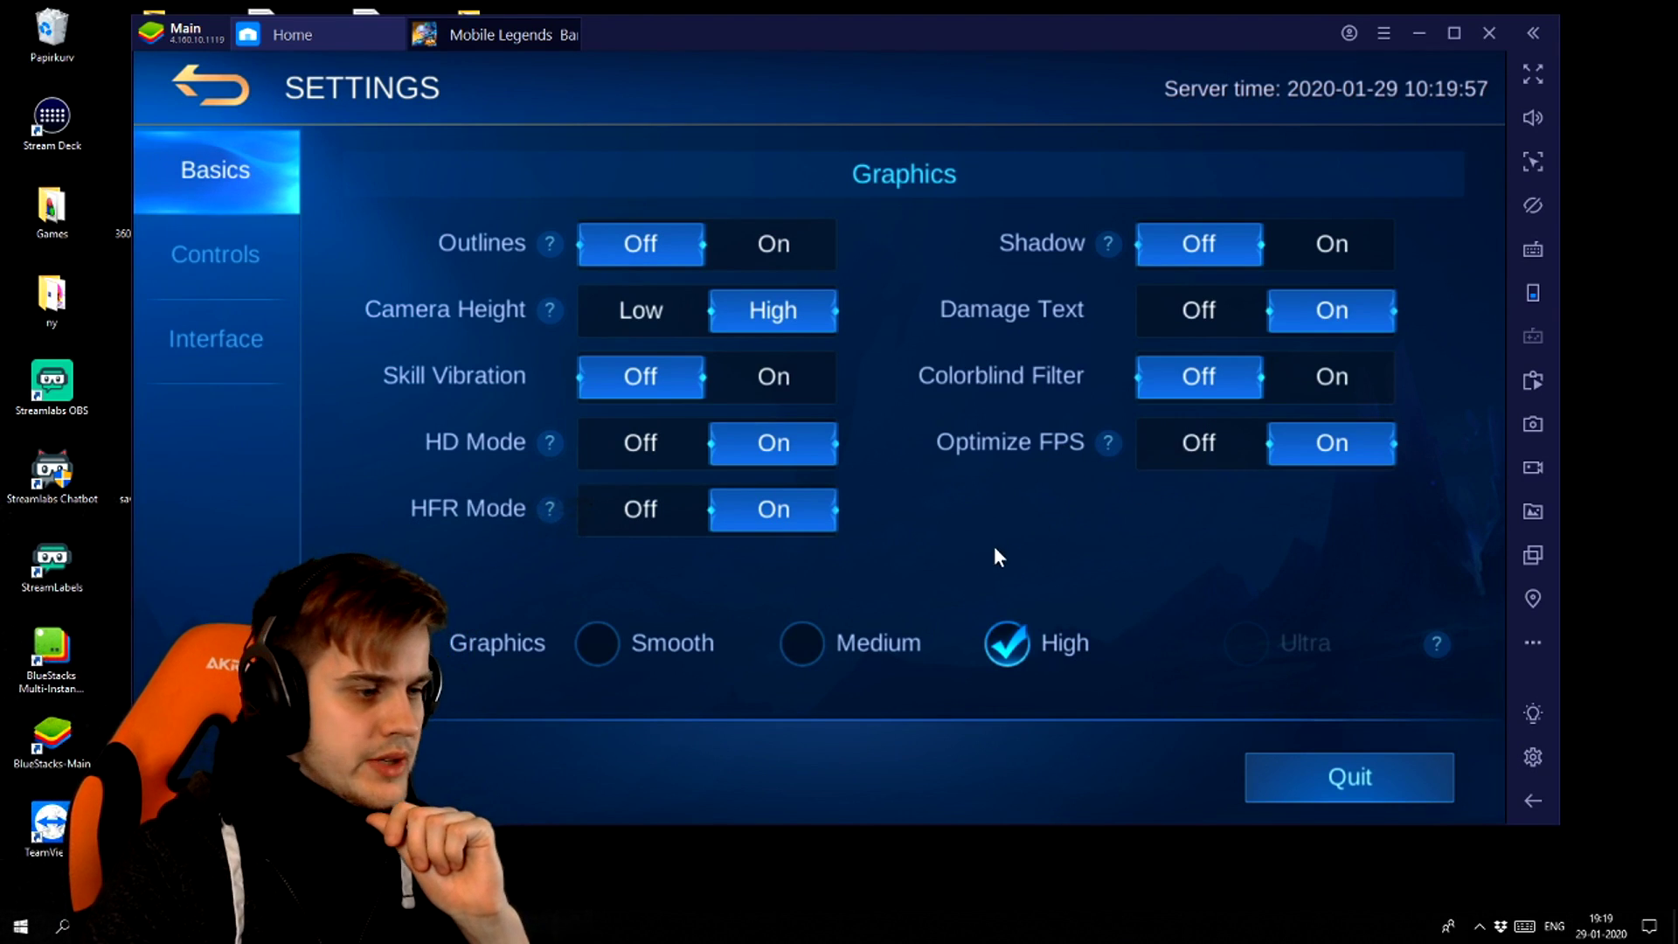
Step: Scroll through the Basics sound and network settings
{"action": "left_click_drag", "start_coordinate": [994, 546], "coordinate": [1024, 327]}
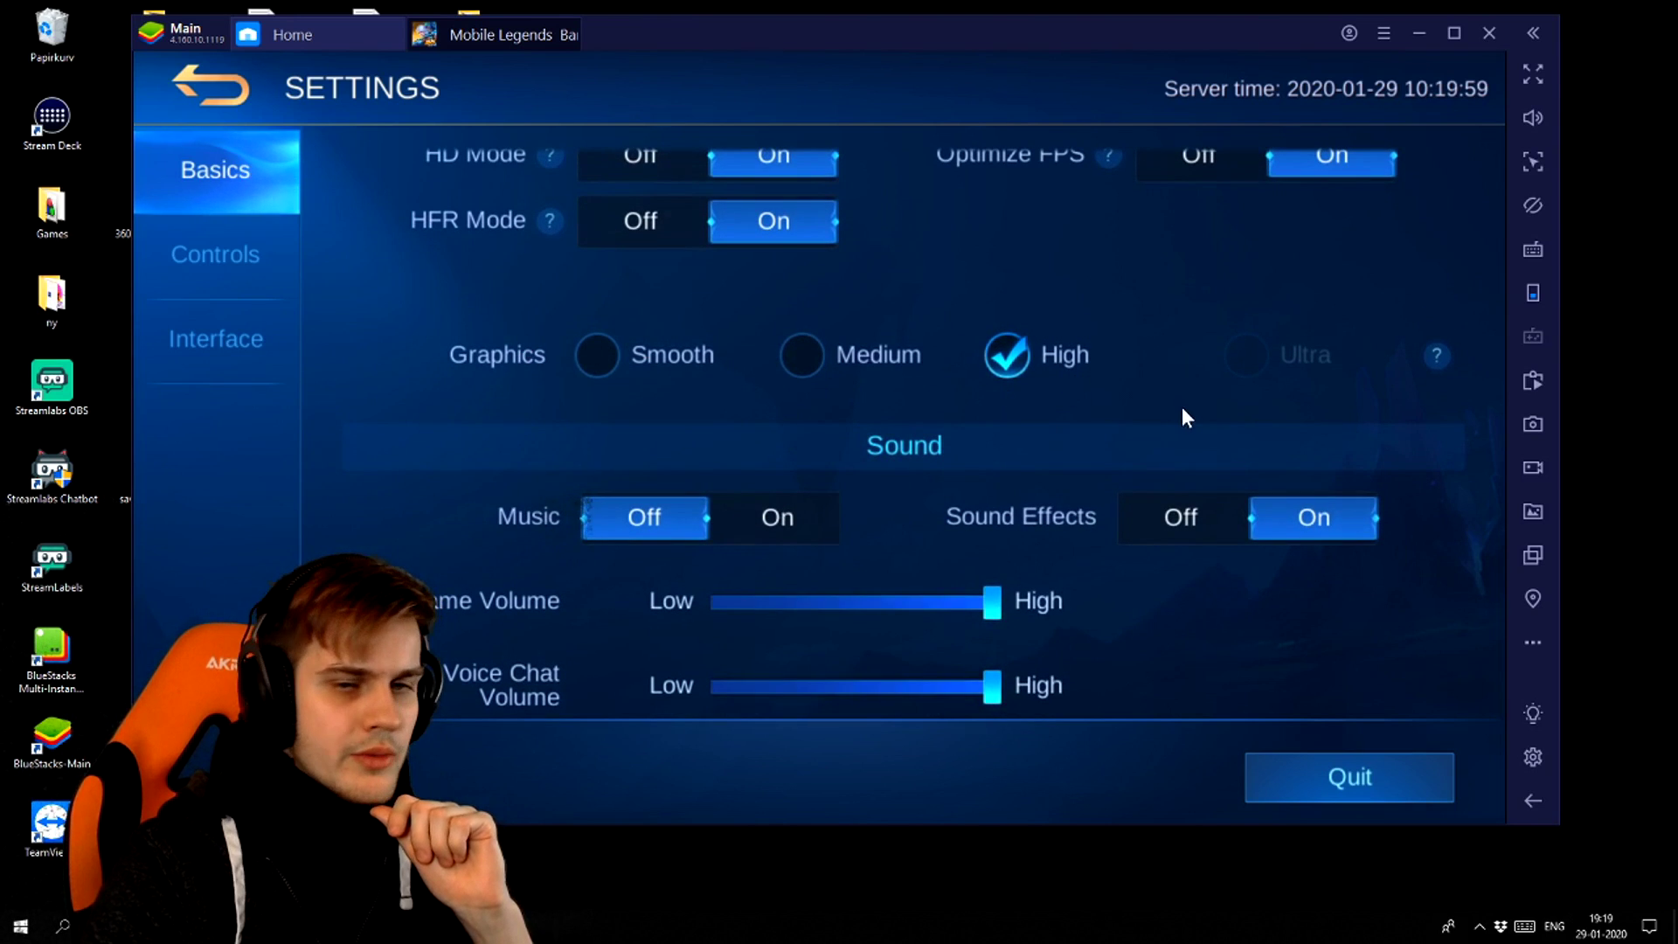
{"action": "scroll", "coordinate": [1119, 397], "scroll_direction": "down", "scroll_amount": 5}
{"action": "left_click_drag", "start_coordinate": [1145, 713], "coordinate": [1112, 232]}
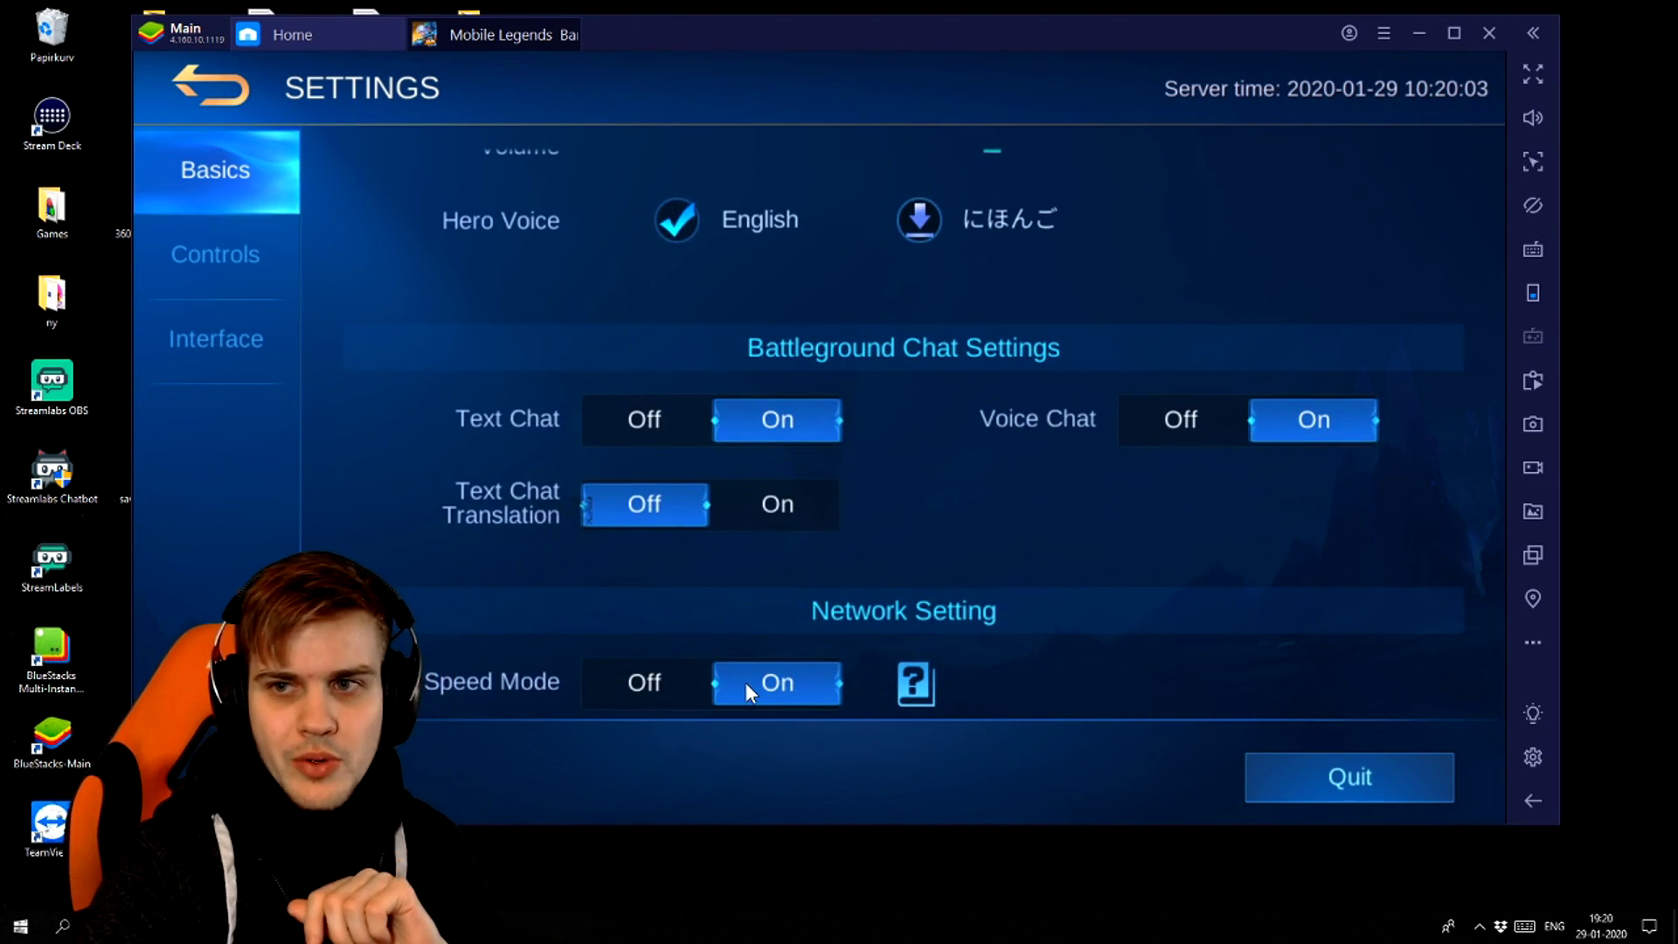
Step: Review the Controls and Interface settings, then return to the training match
{"action": "left_click", "coordinate": [258, 252]}
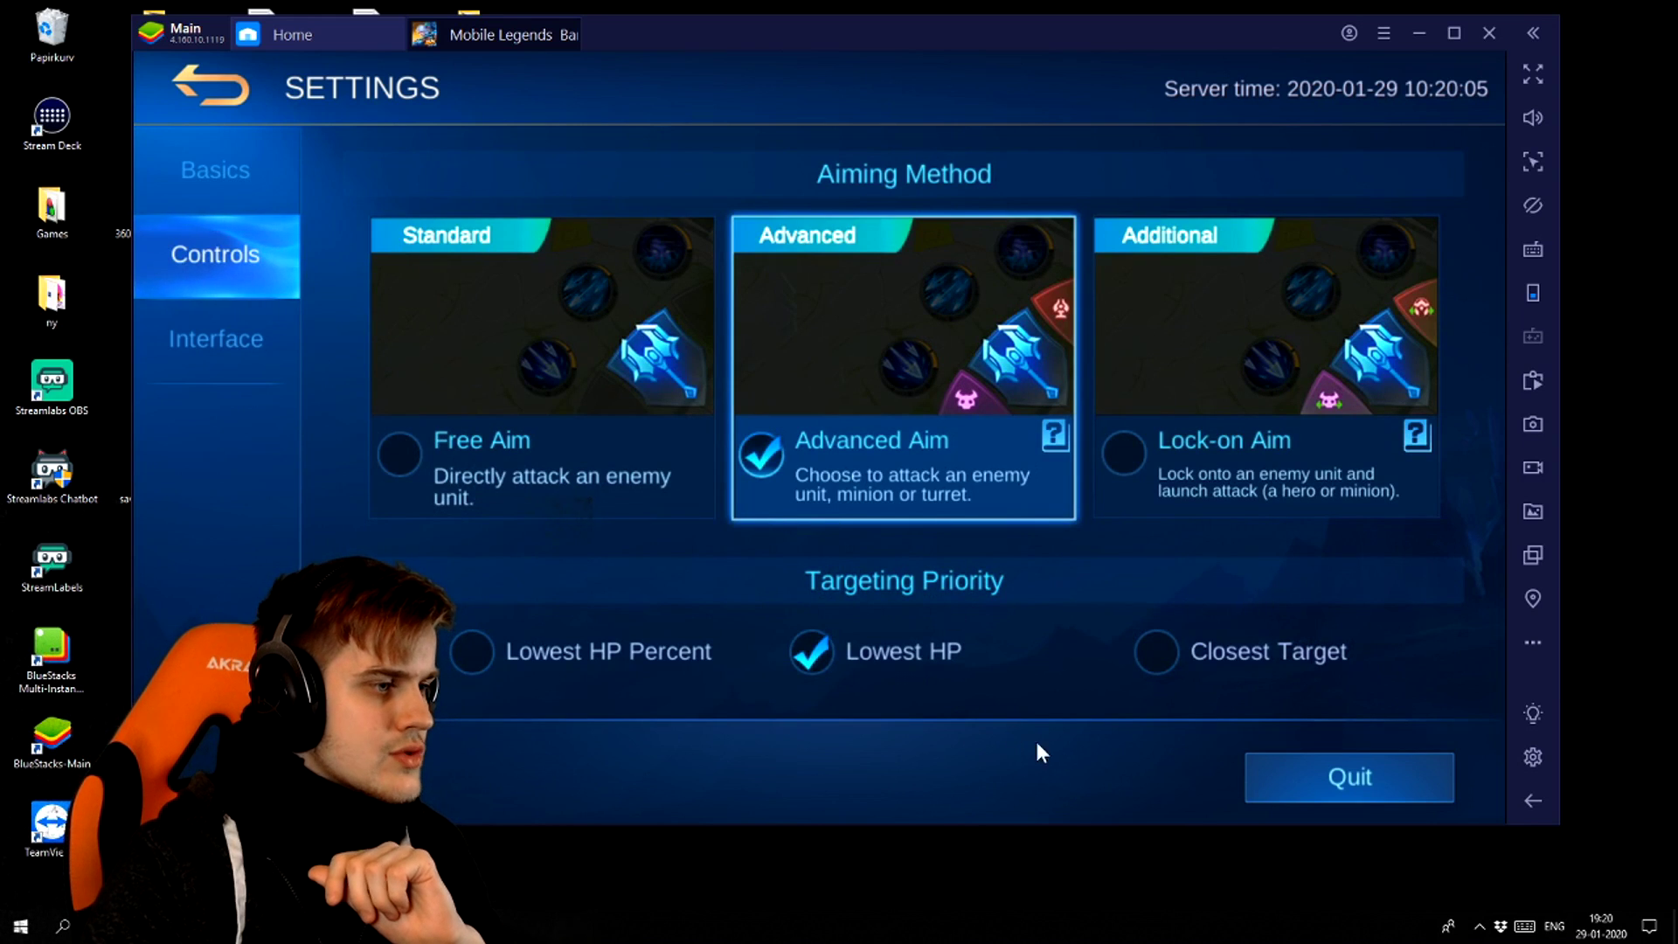
{"action": "left_click_drag", "start_coordinate": [1094, 678], "coordinate": [1047, 552]}
{"action": "left_click_drag", "start_coordinate": [938, 648], "coordinate": [1067, 157]}
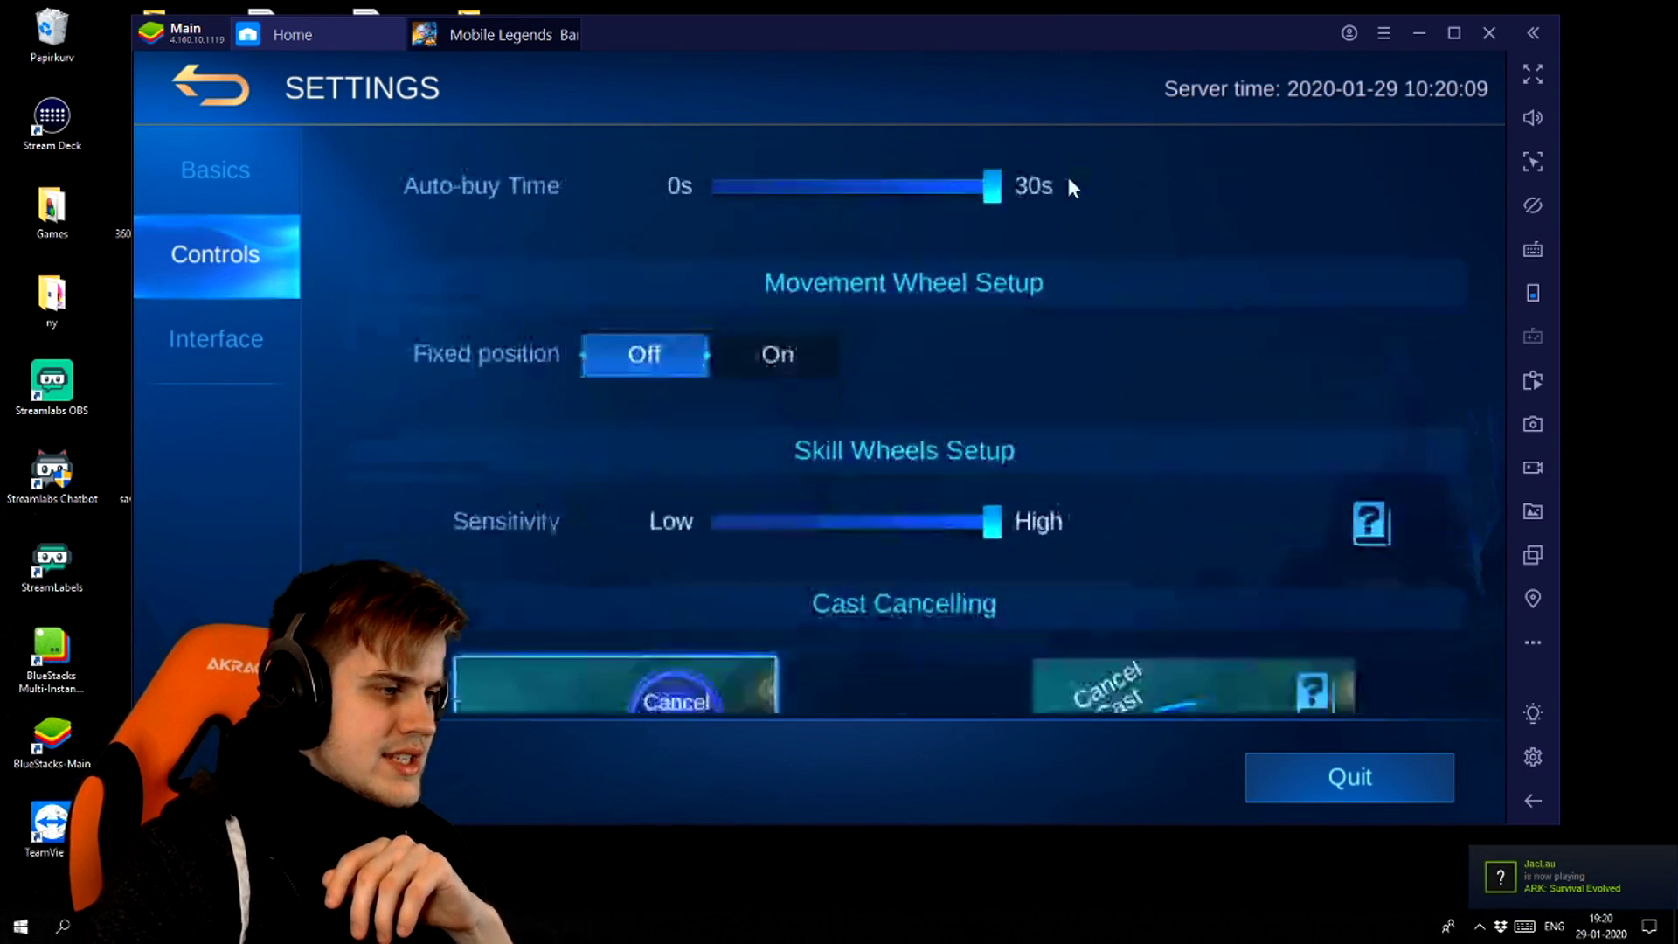
{"action": "left_click_drag", "start_coordinate": [1040, 611], "coordinate": [926, 351]}
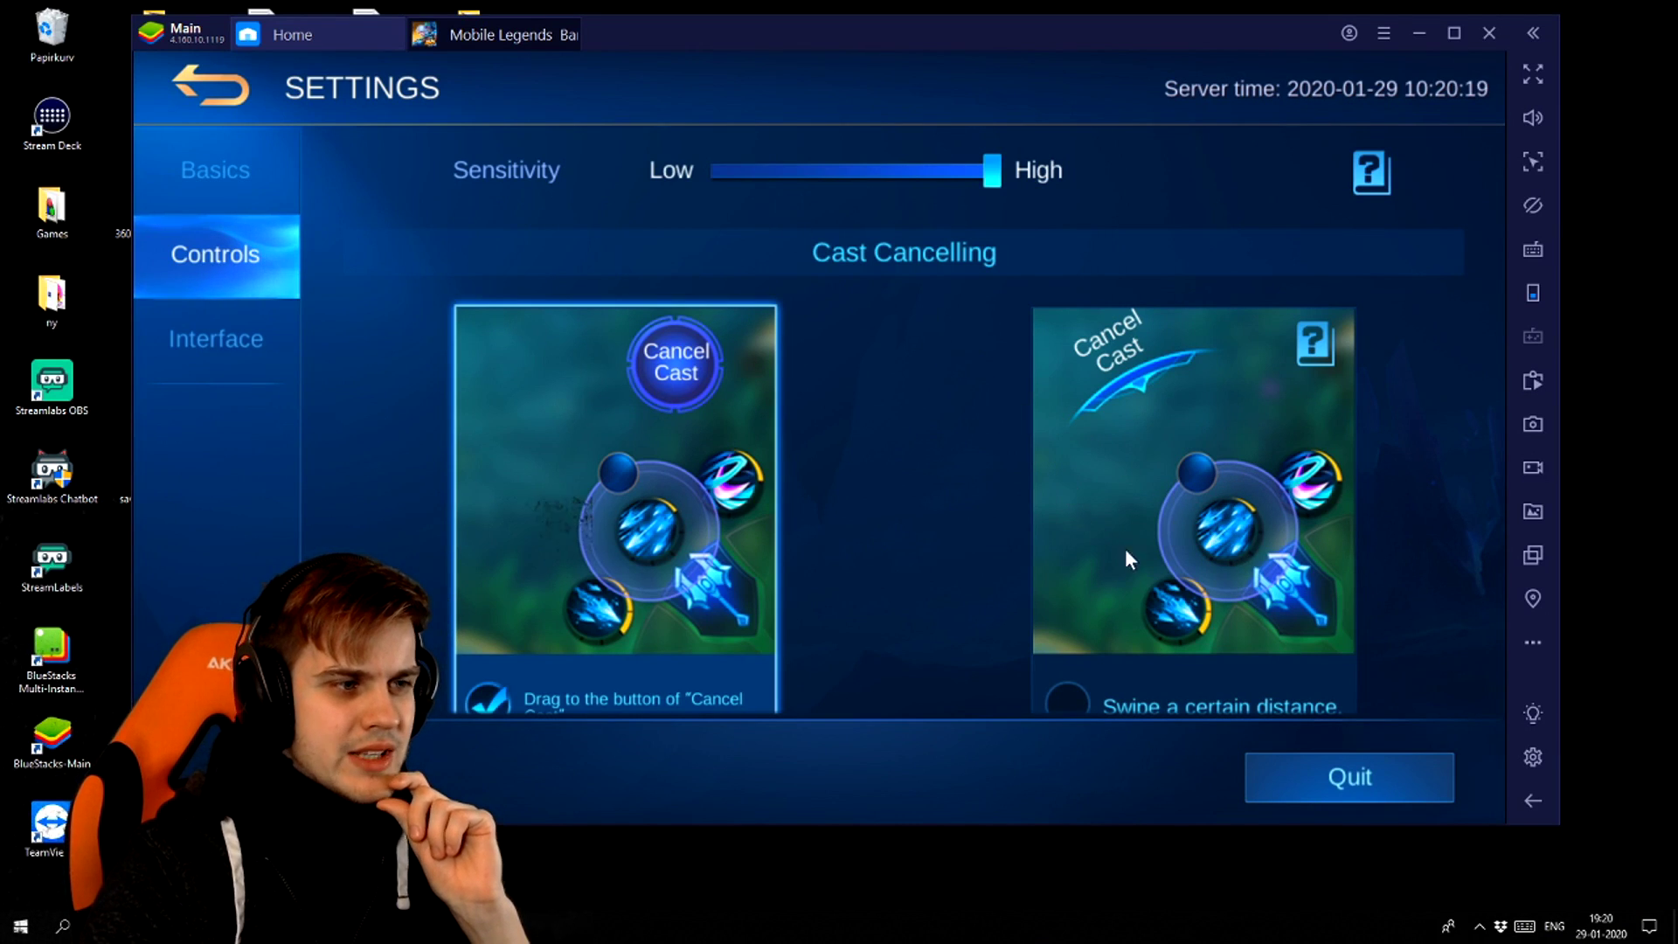
{"action": "scroll", "coordinate": [953, 442], "scroll_direction": "down", "scroll_amount": 3}
{"action": "scroll", "coordinate": [1065, 330], "scroll_direction": "up", "scroll_amount": 2}
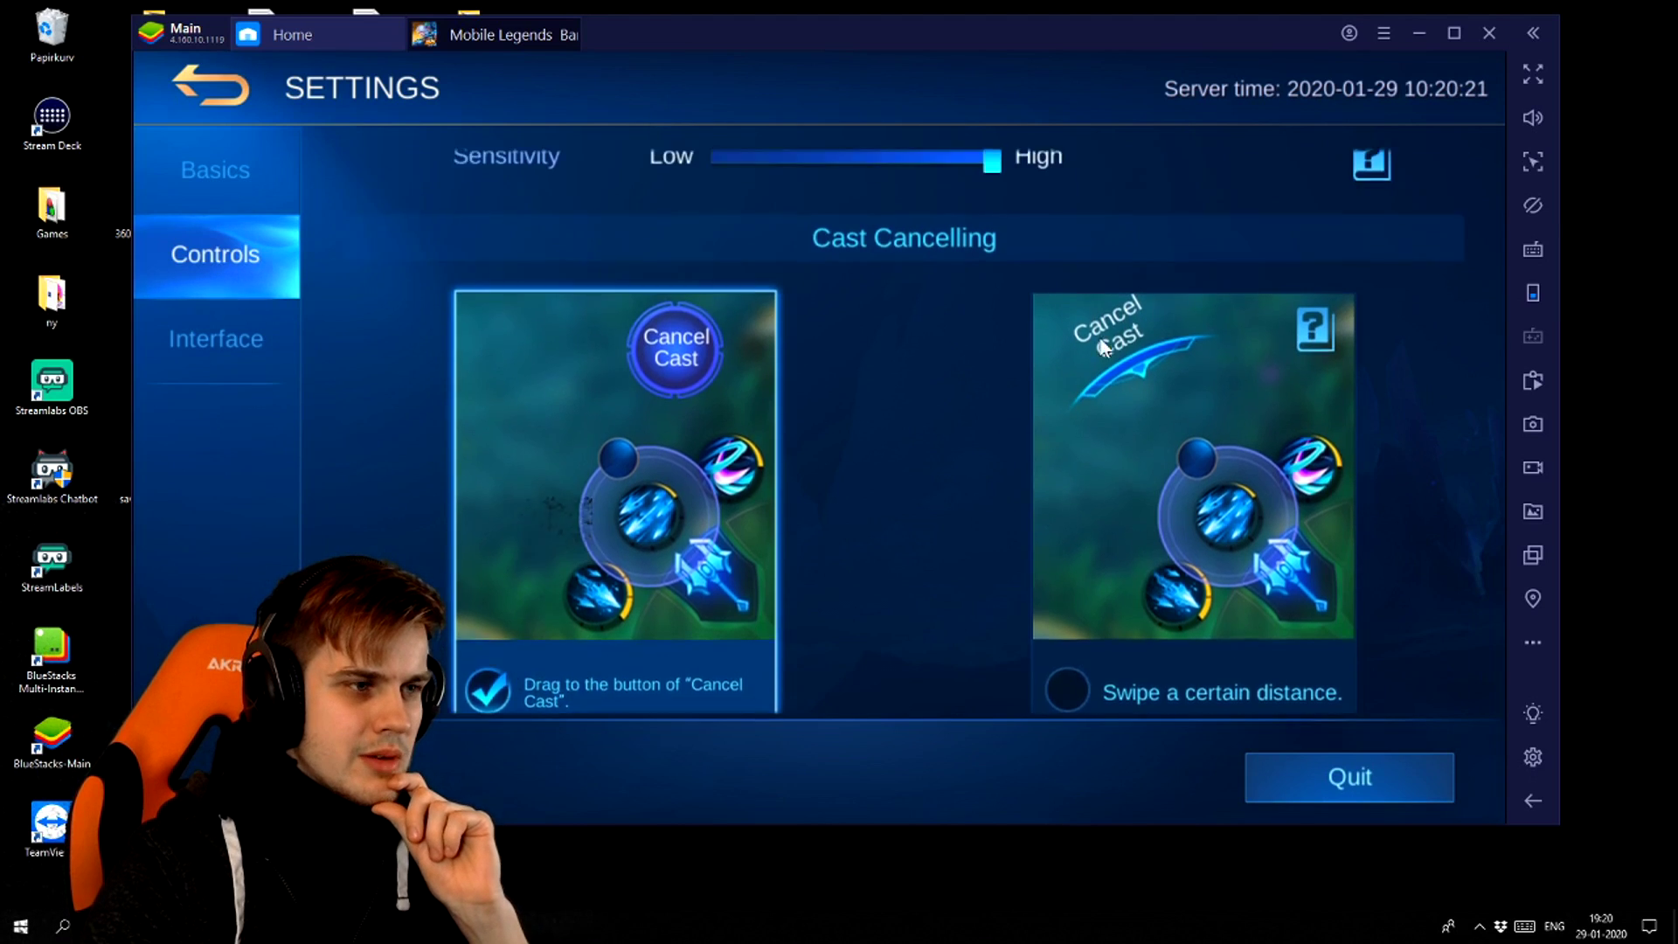
{"action": "scroll", "coordinate": [768, 411], "scroll_direction": "down", "scroll_amount": 2}
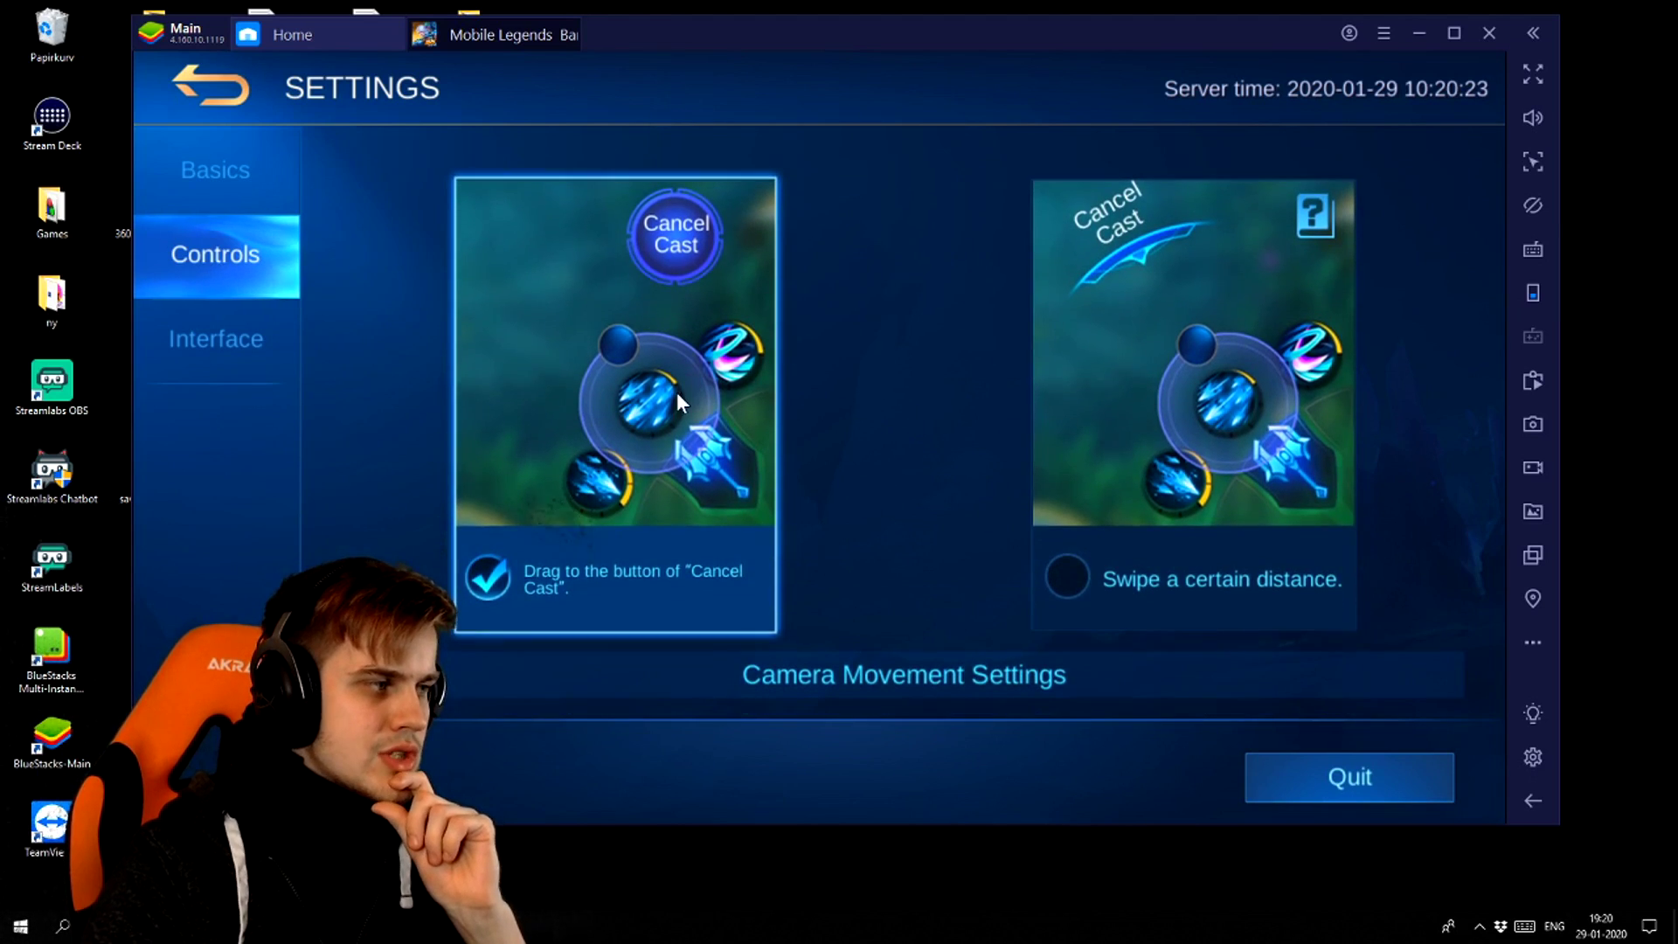
{"action": "left_click", "coordinate": [253, 313]}
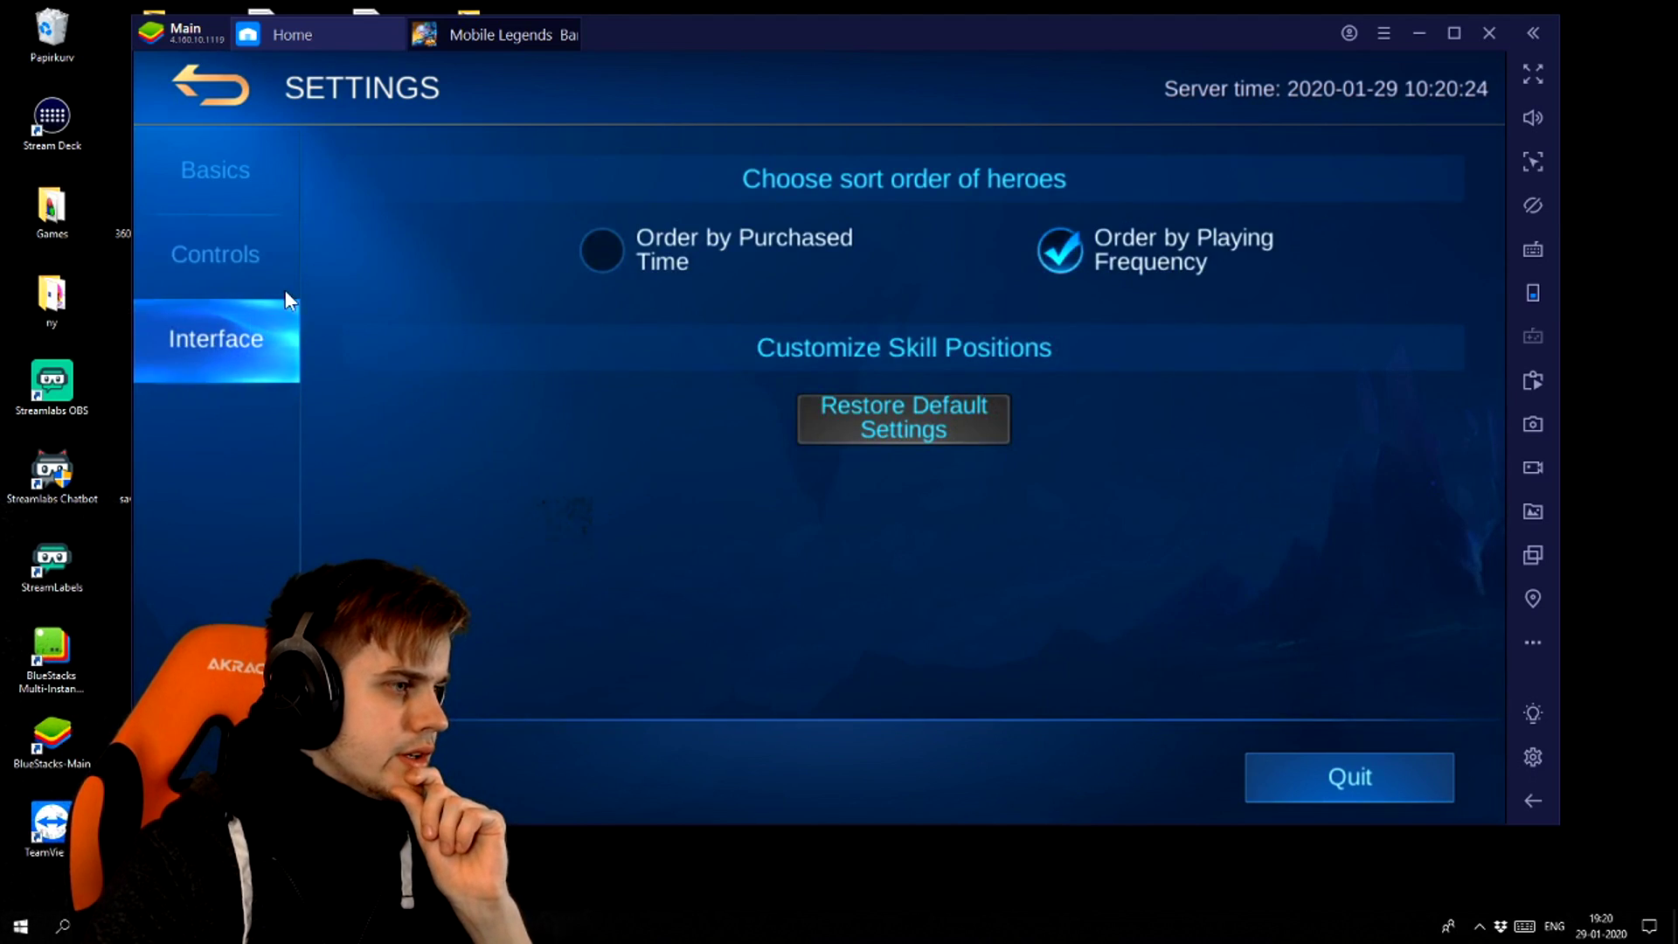
{"action": "left_click", "coordinate": [239, 98]}
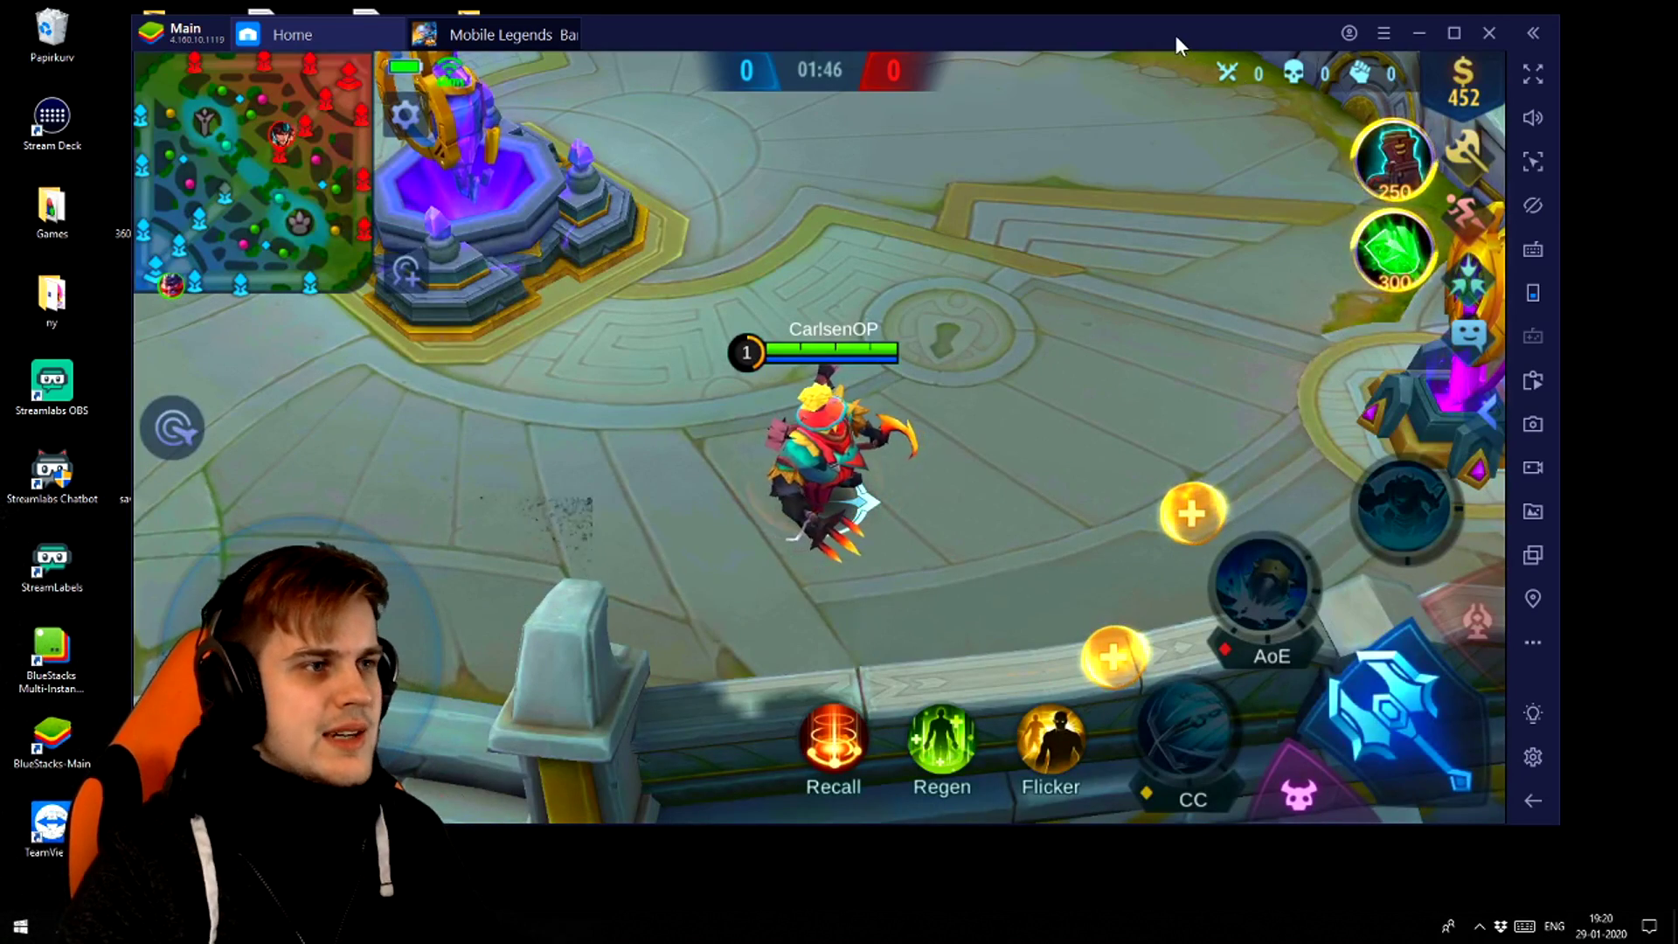
Step: Shift the emulator window left and open the game controls editor for the WASD keymap
{"action": "left_click_drag", "start_coordinate": [1176, 35], "coordinate": [1099, 33]}
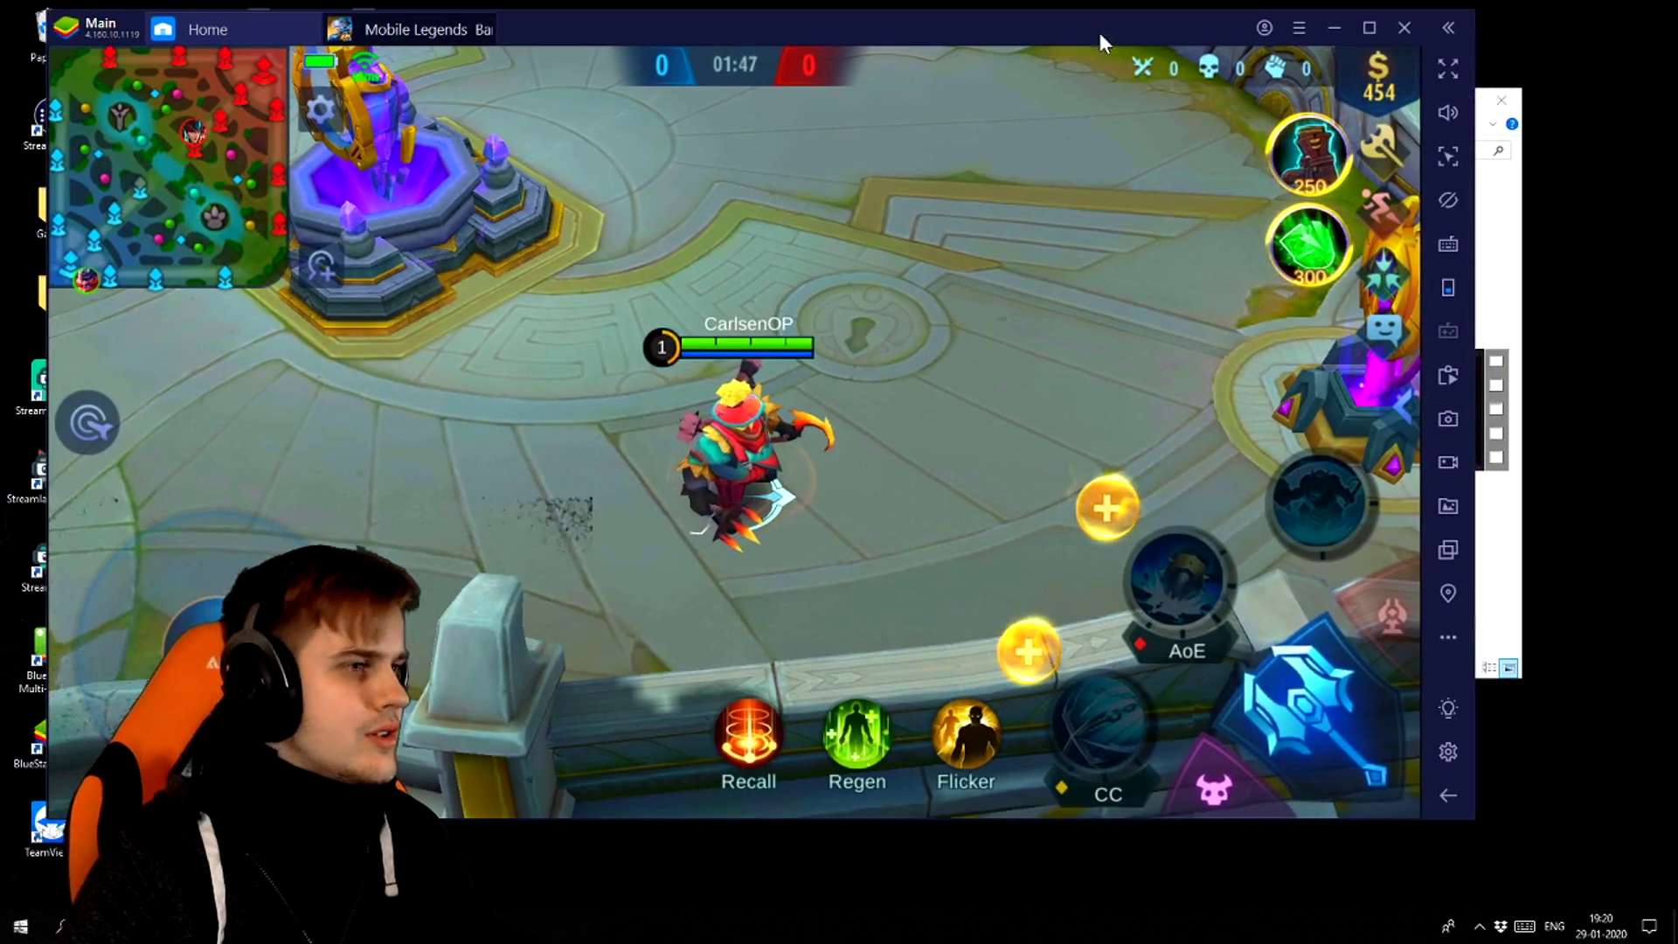
{"action": "left_click", "coordinate": [1449, 246]}
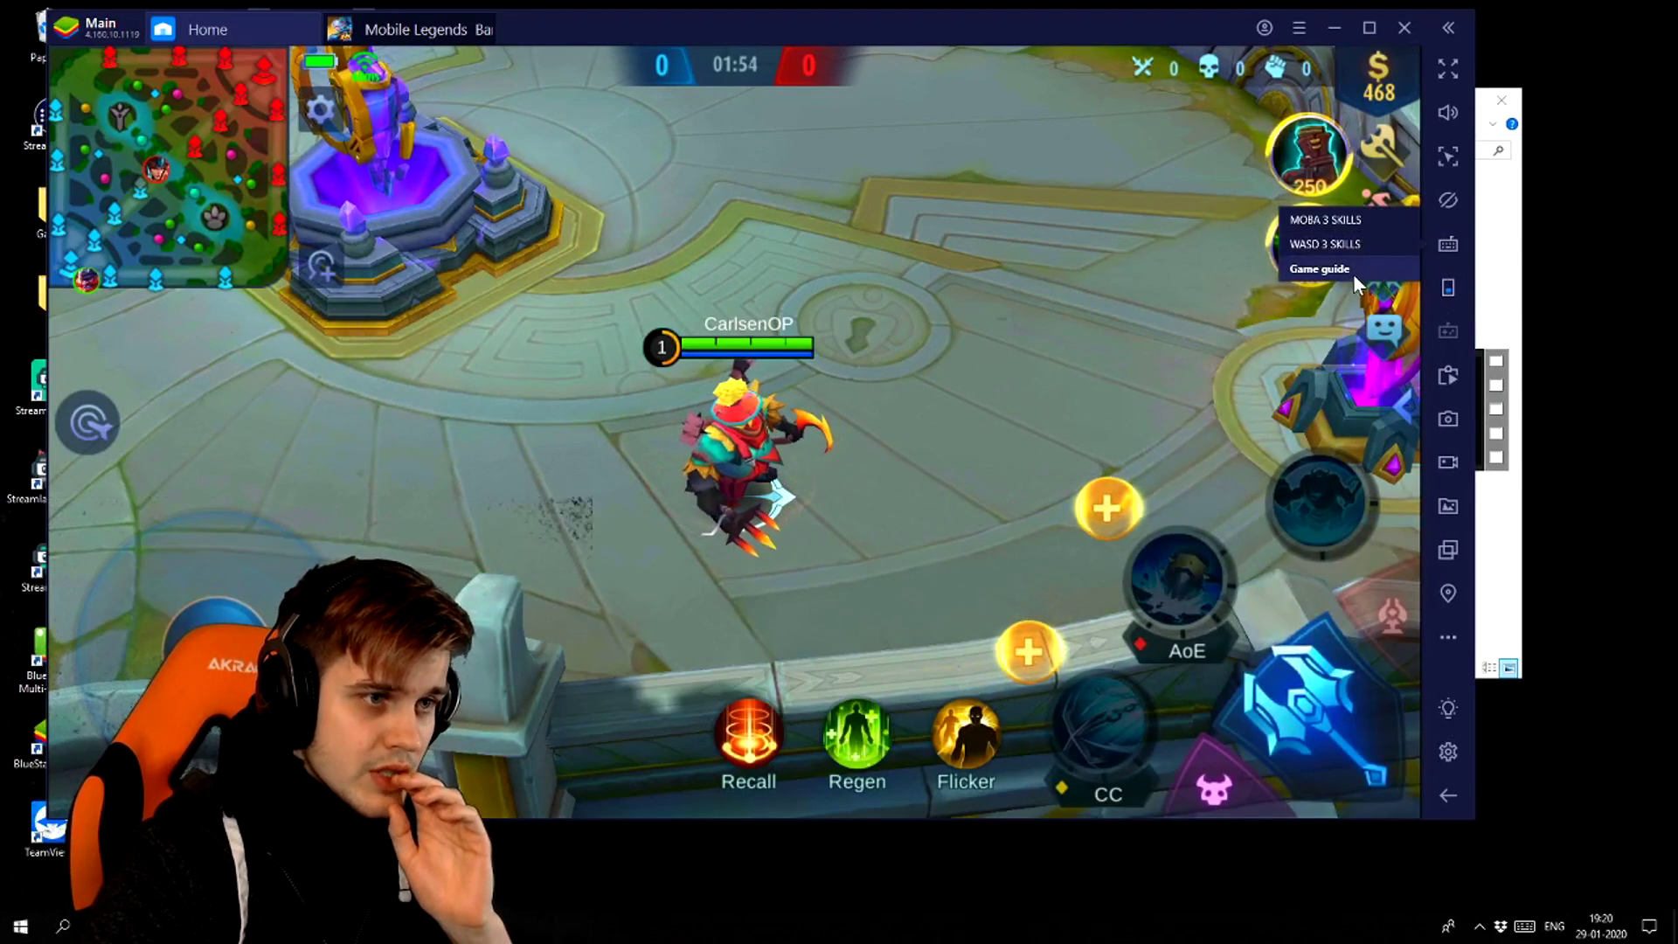
{"action": "left_click", "coordinate": [1448, 246]}
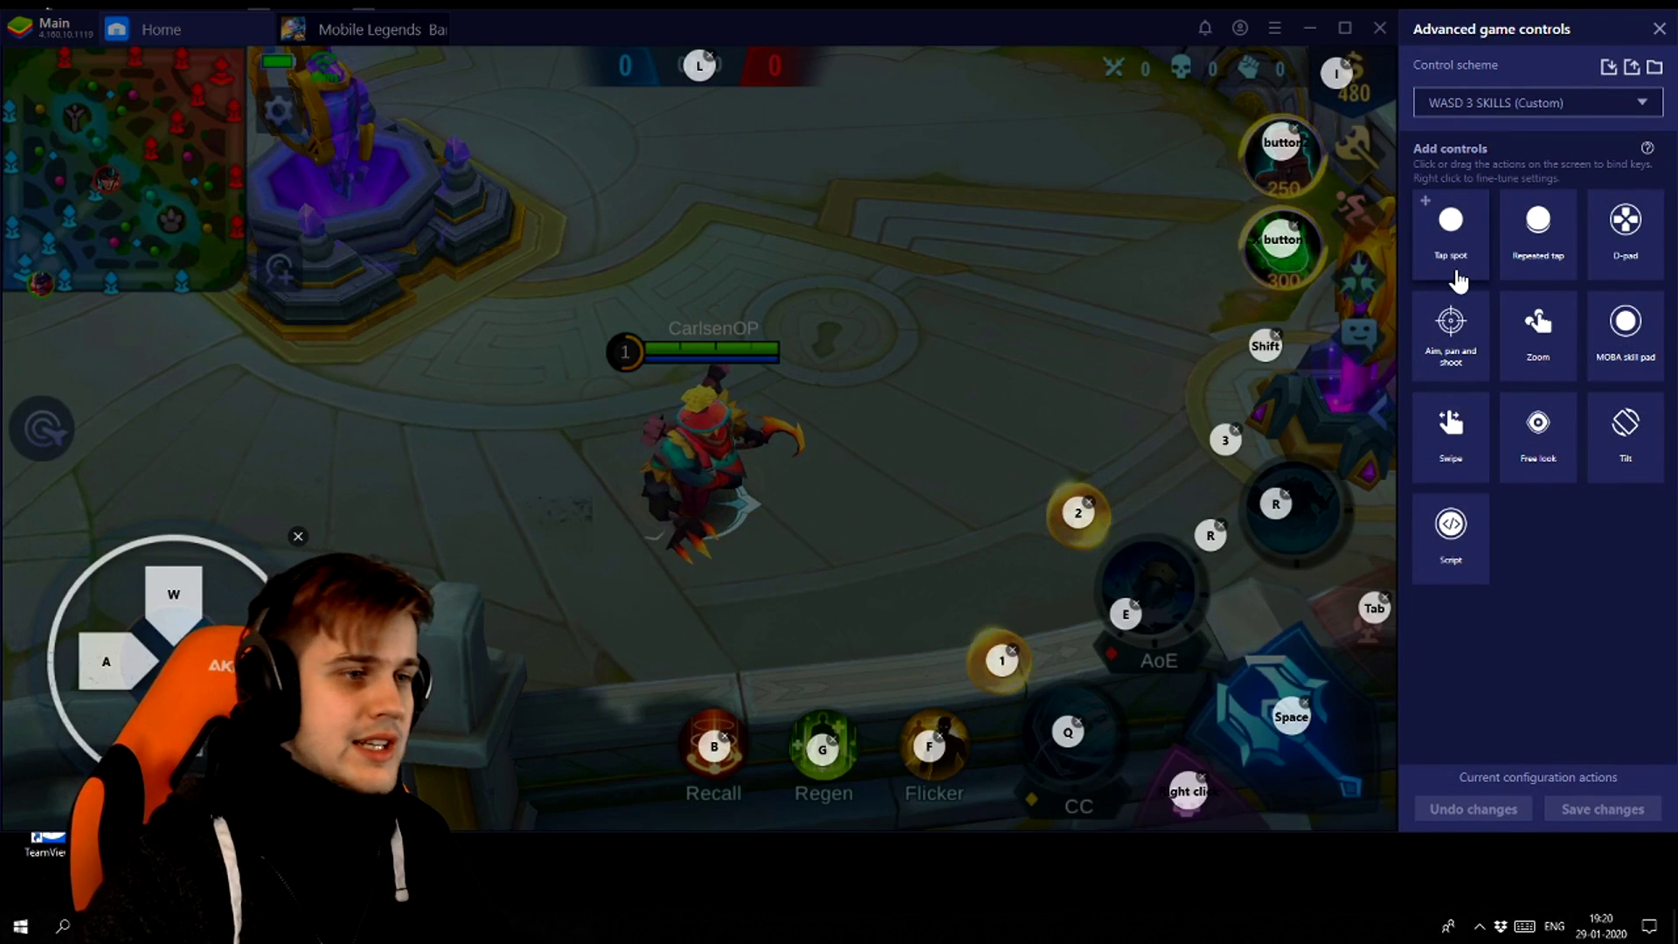
Step: Select Tap spot and the Shift control in the WASD 3 SKILLS (Custom) keymap
{"action": "left_click", "coordinate": [941, 254]}
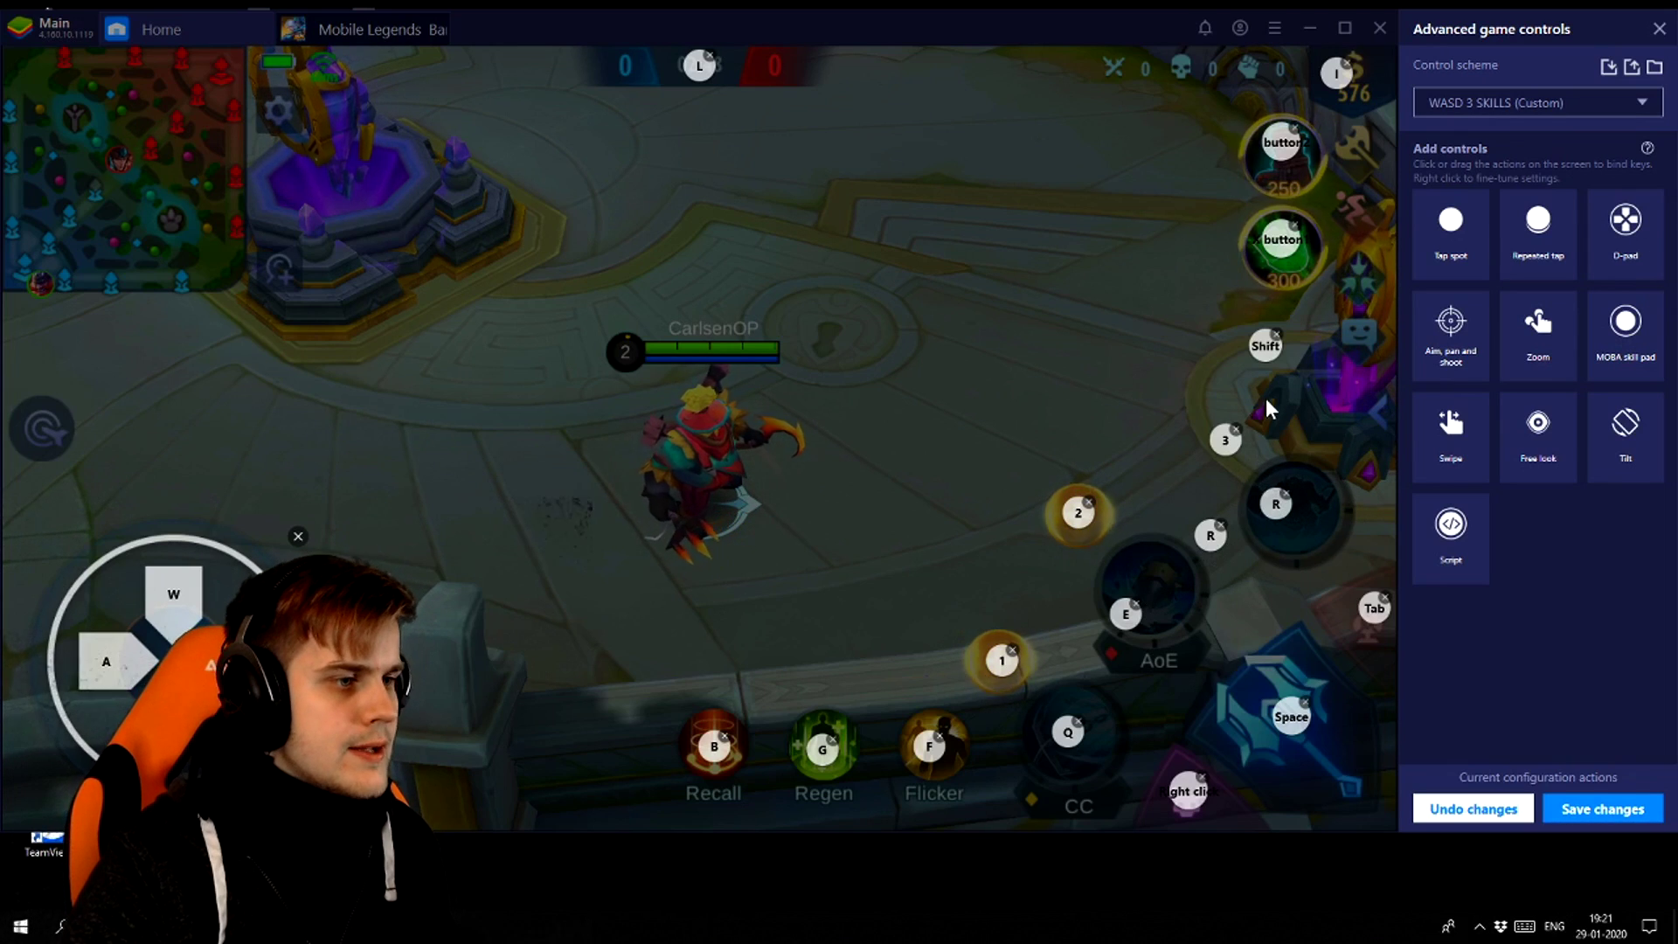
{"action": "left_click", "coordinate": [1264, 354]}
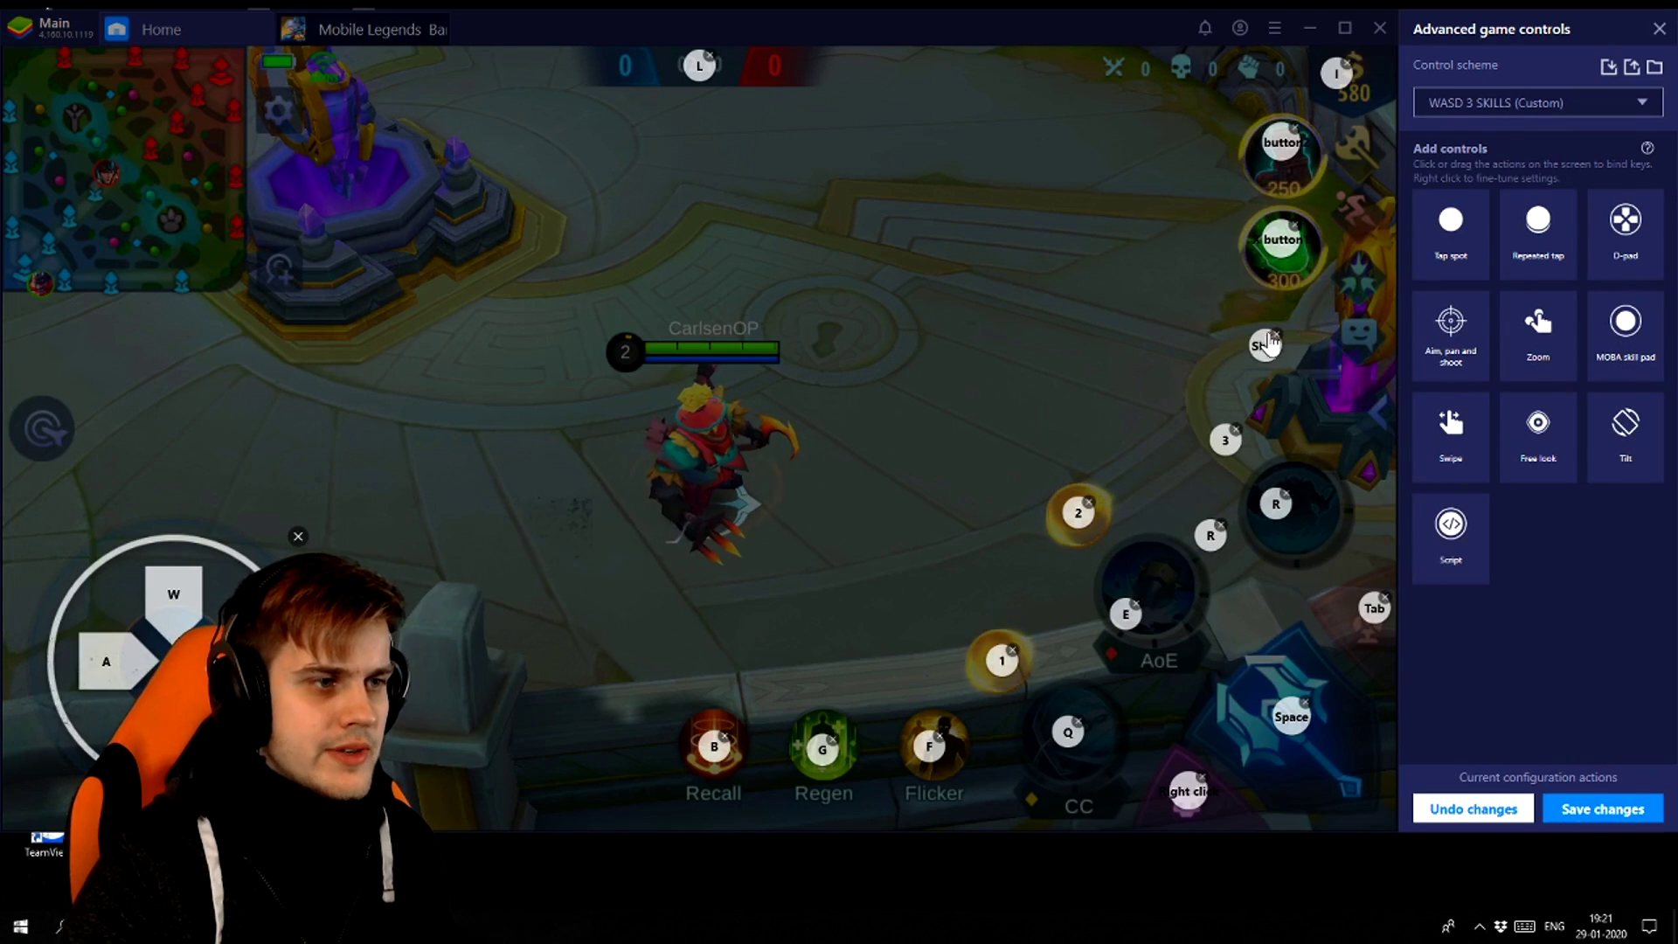